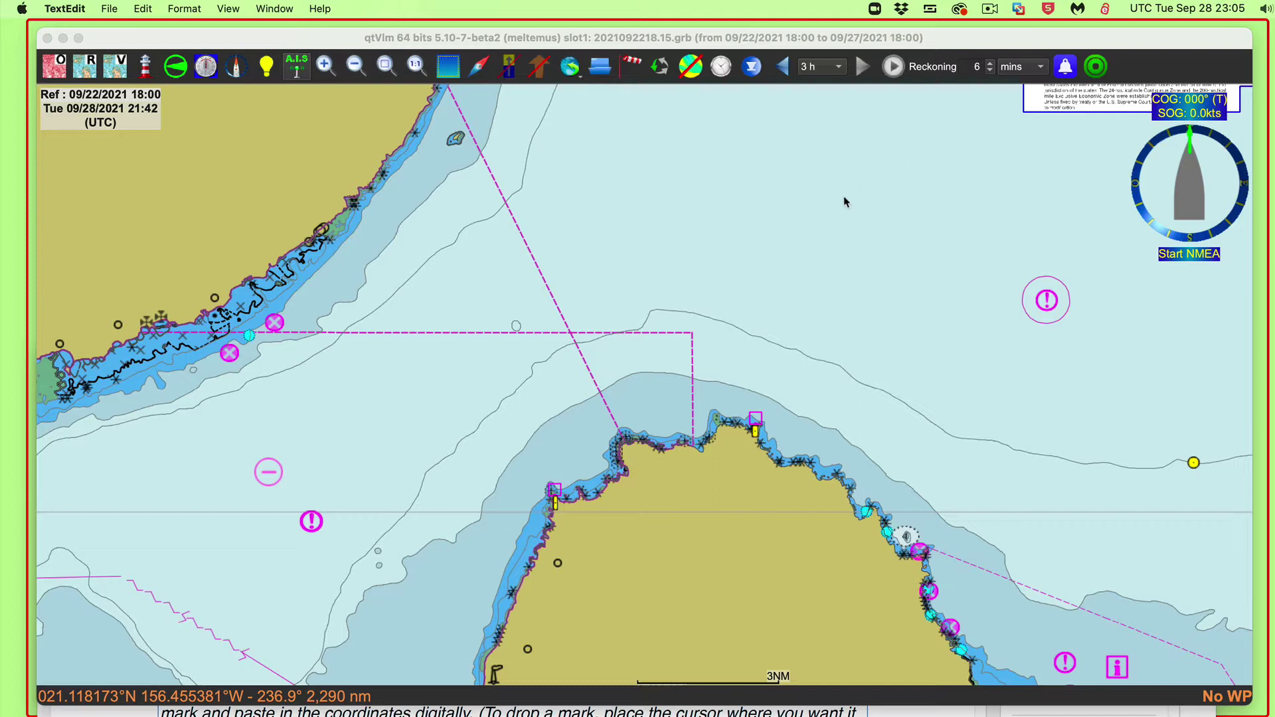
- Switch to Lesson_1_Practice_Exercises.pdf in Acrobat, read the starting-point and mark setup instructions, and put the document away to reveal the qtVlm chart
click(969, 710)
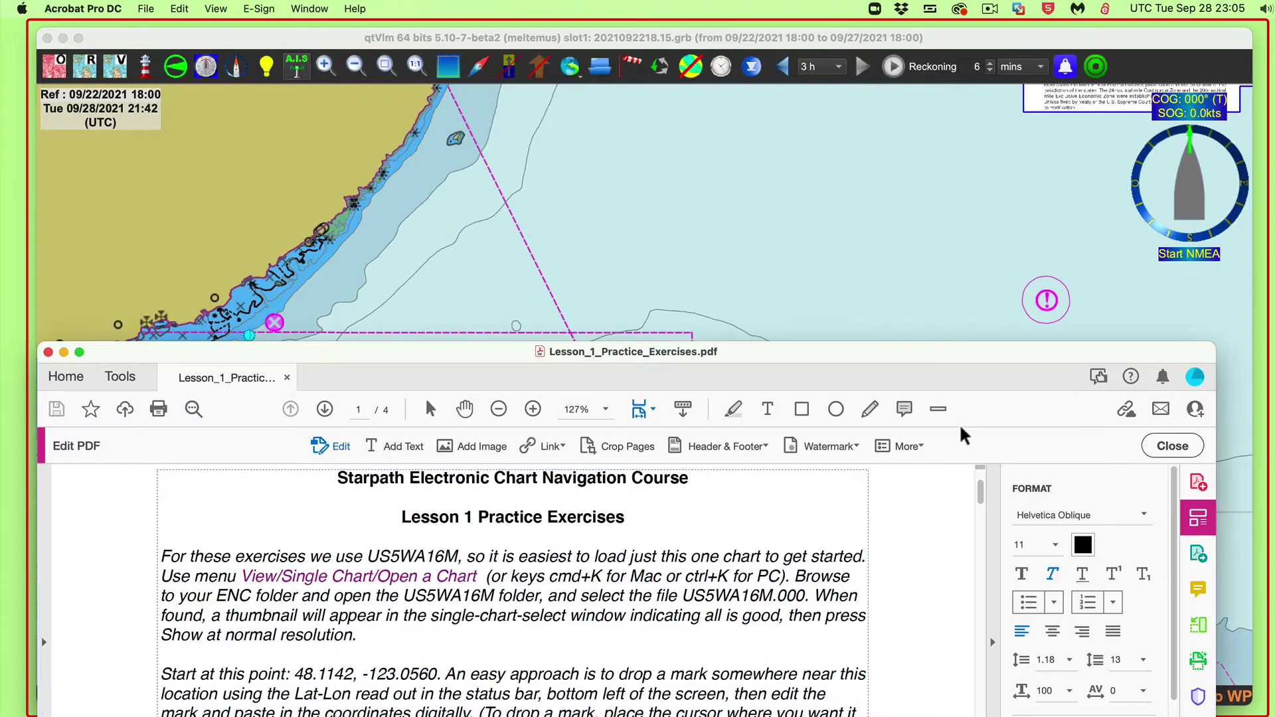
drag(986, 354, 1007, 201)
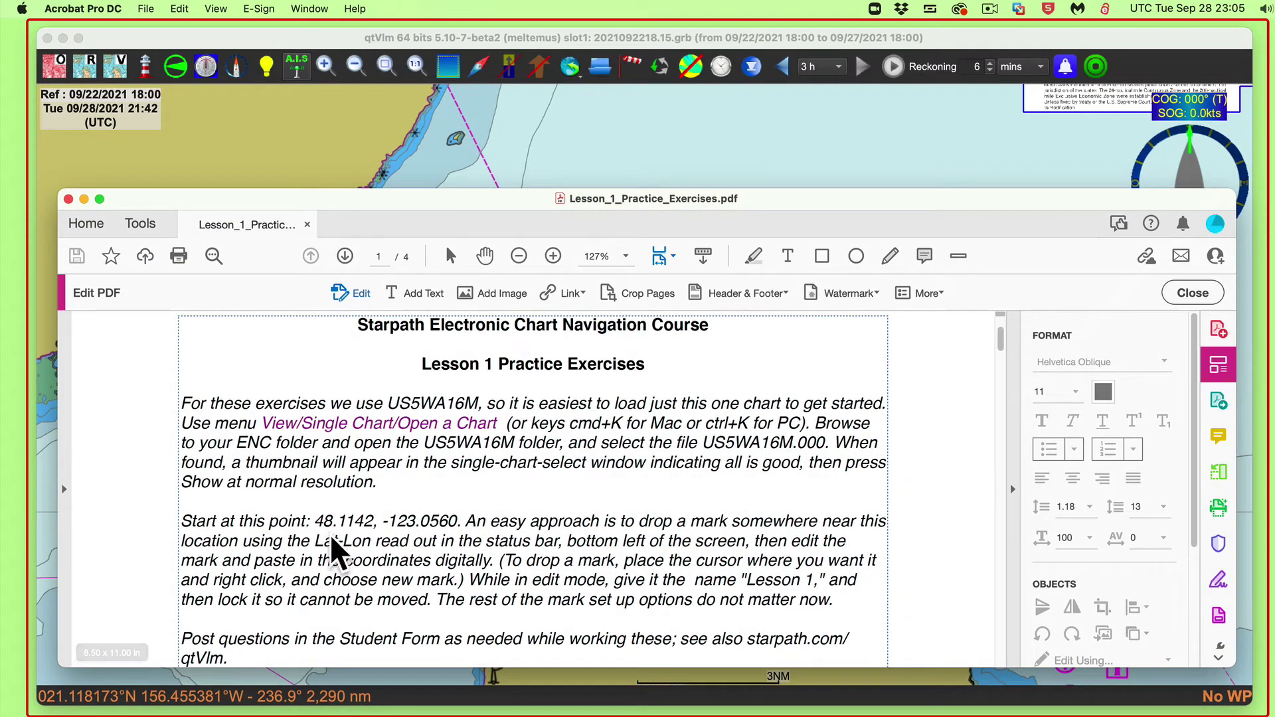
drag(465, 198, 481, 154)
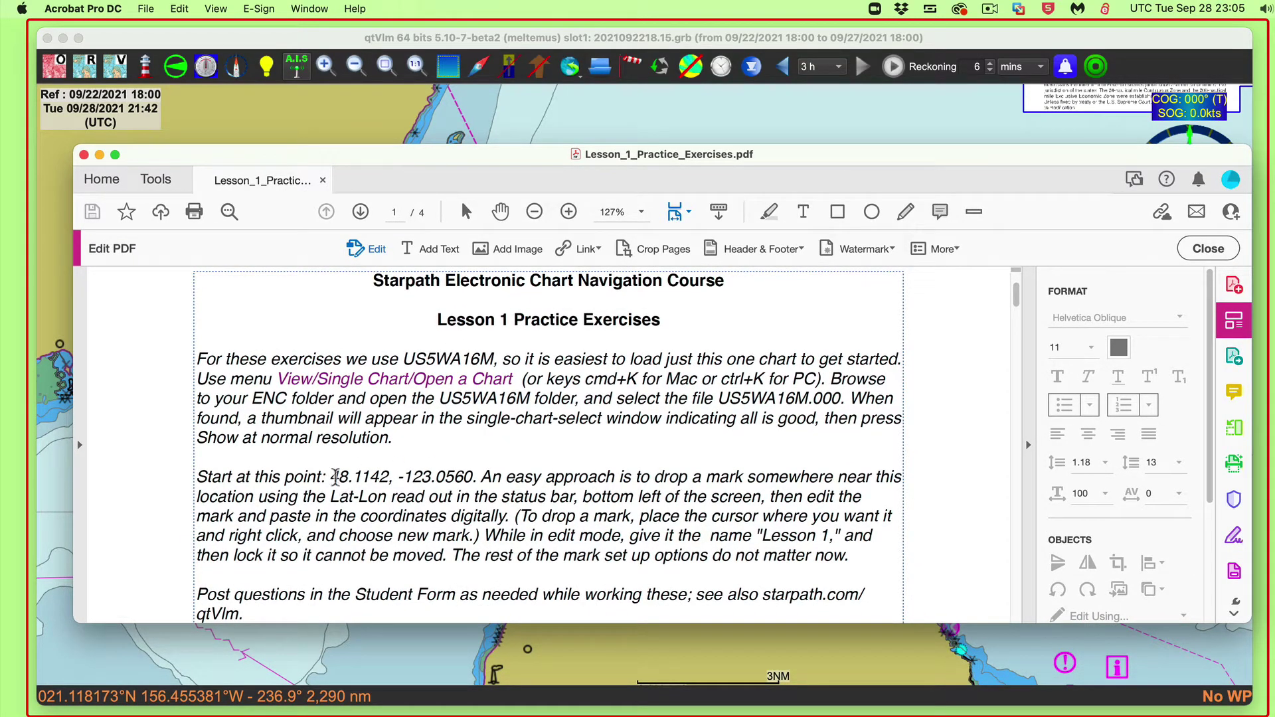
drag(338, 477, 370, 481)
click(332, 480)
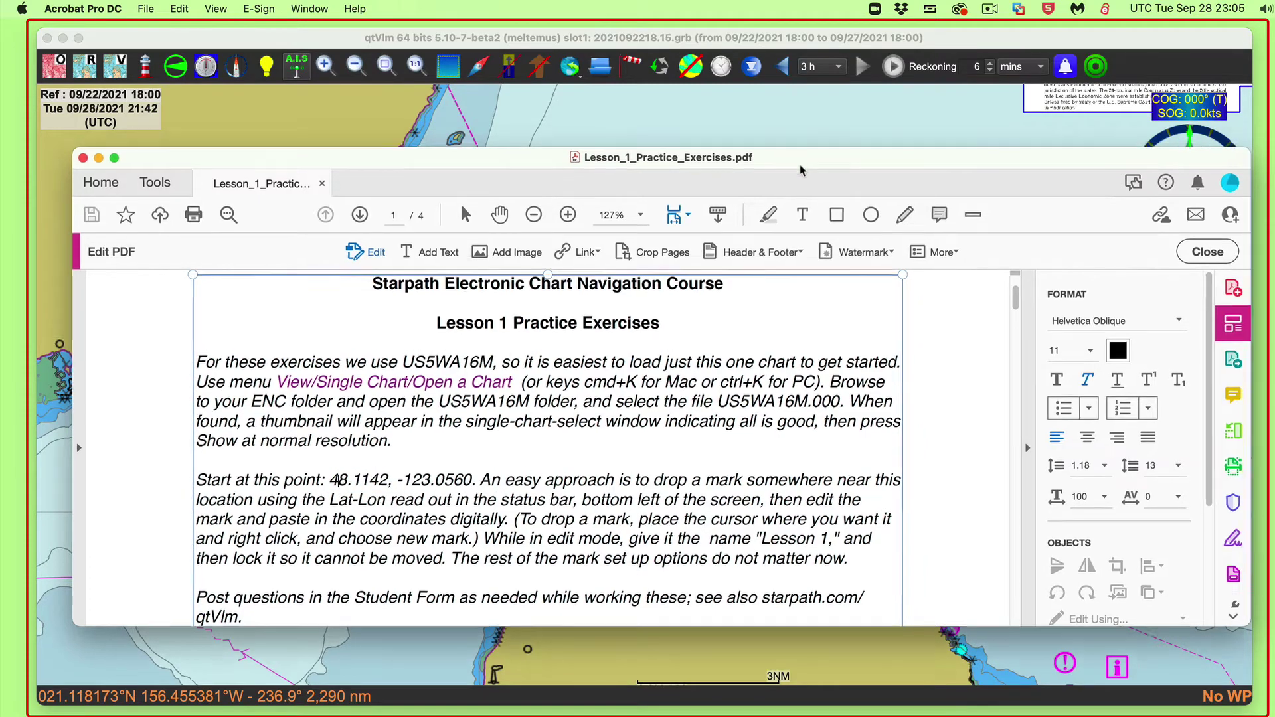
drag(802, 160, 781, 653)
double_click(780, 653)
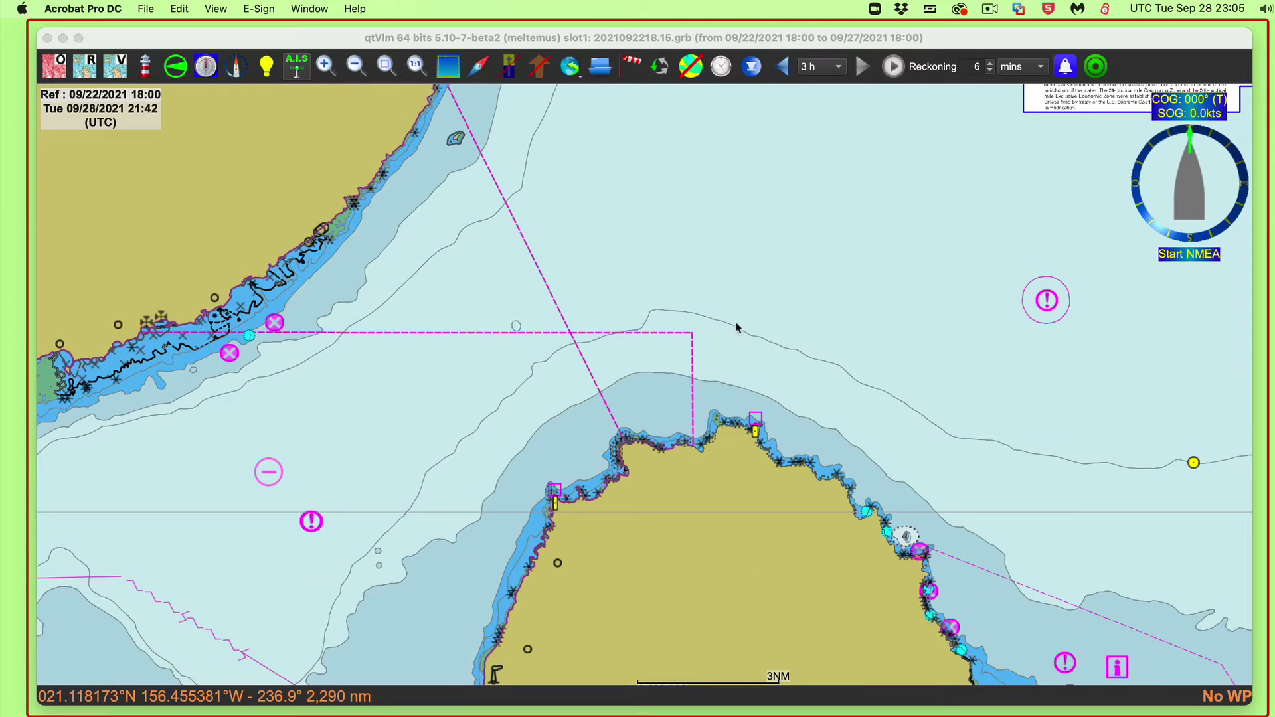
- Create a new mark on the open water of the chart and name it Lesson 1
right_click(695, 225)
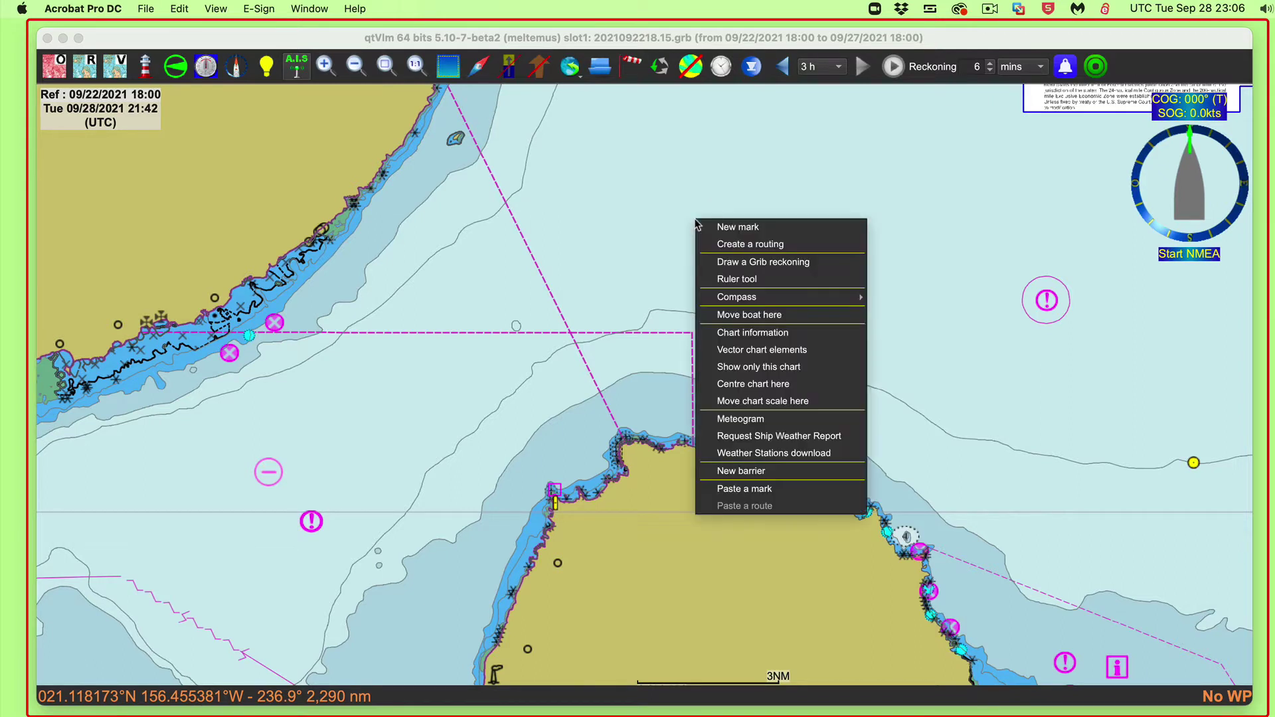
click(729, 230)
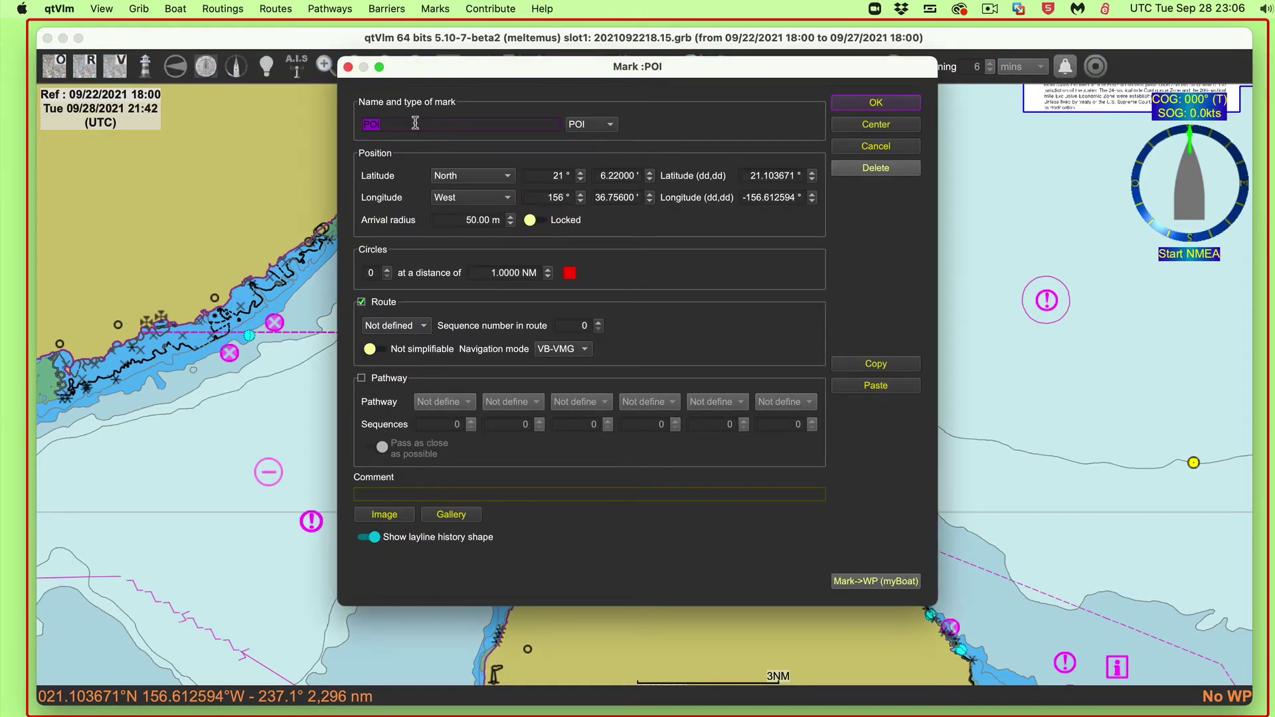
text(Lesson 1)
- Copy the starting latitude 48.1142 from the exercises PDF in Acrobat and paste it as the mark's decimal latitude in qtVlm
key(super+Tab)
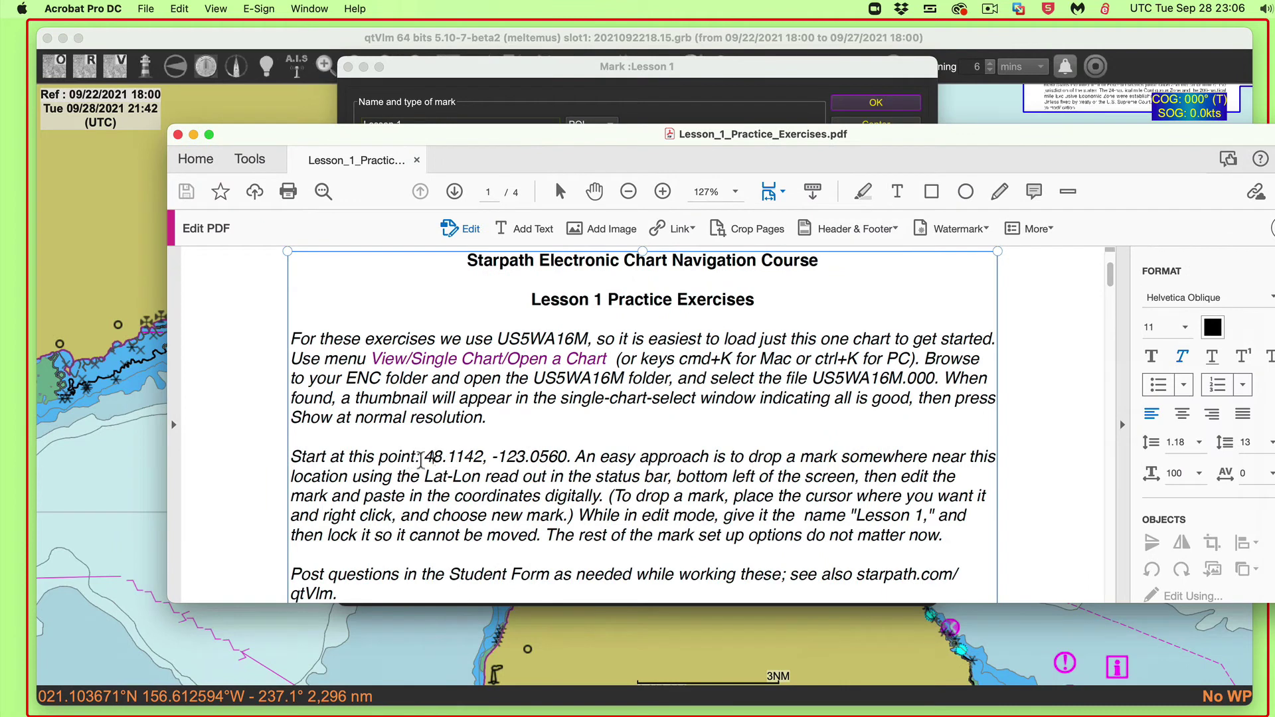
drag(424, 455, 475, 465)
right_click(476, 465)
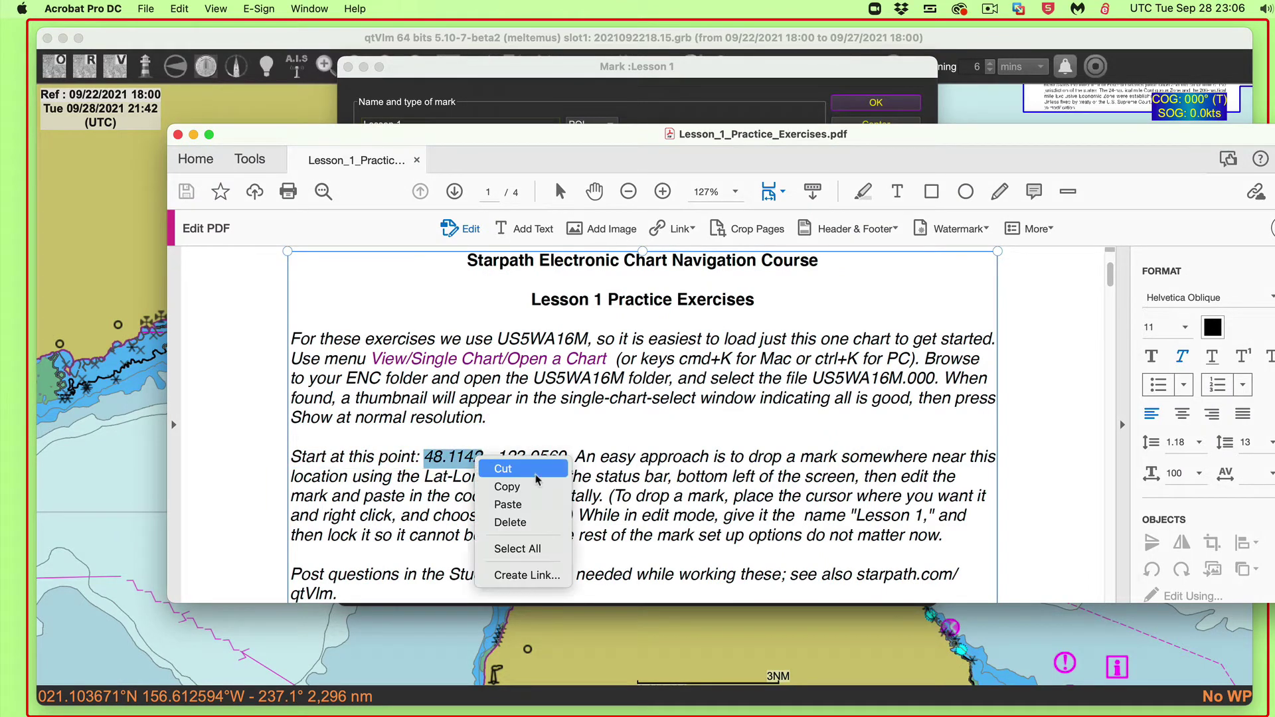
click(525, 488)
click(731, 82)
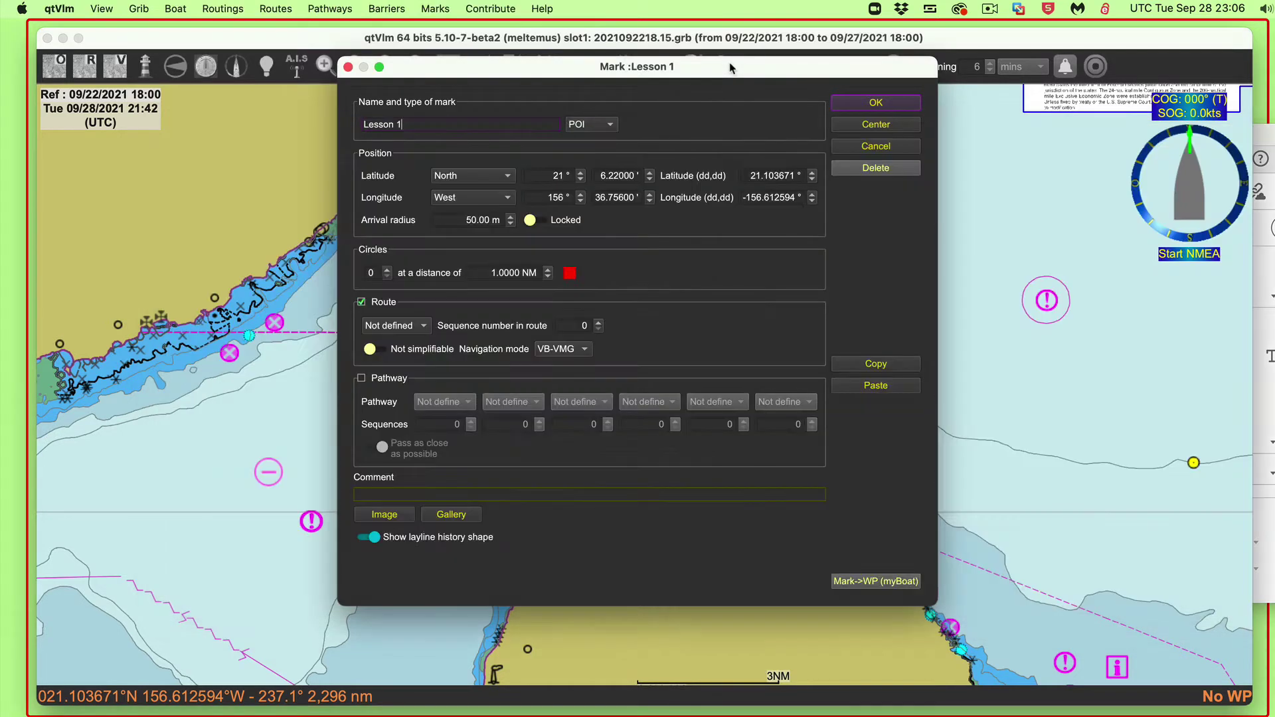
click(771, 174)
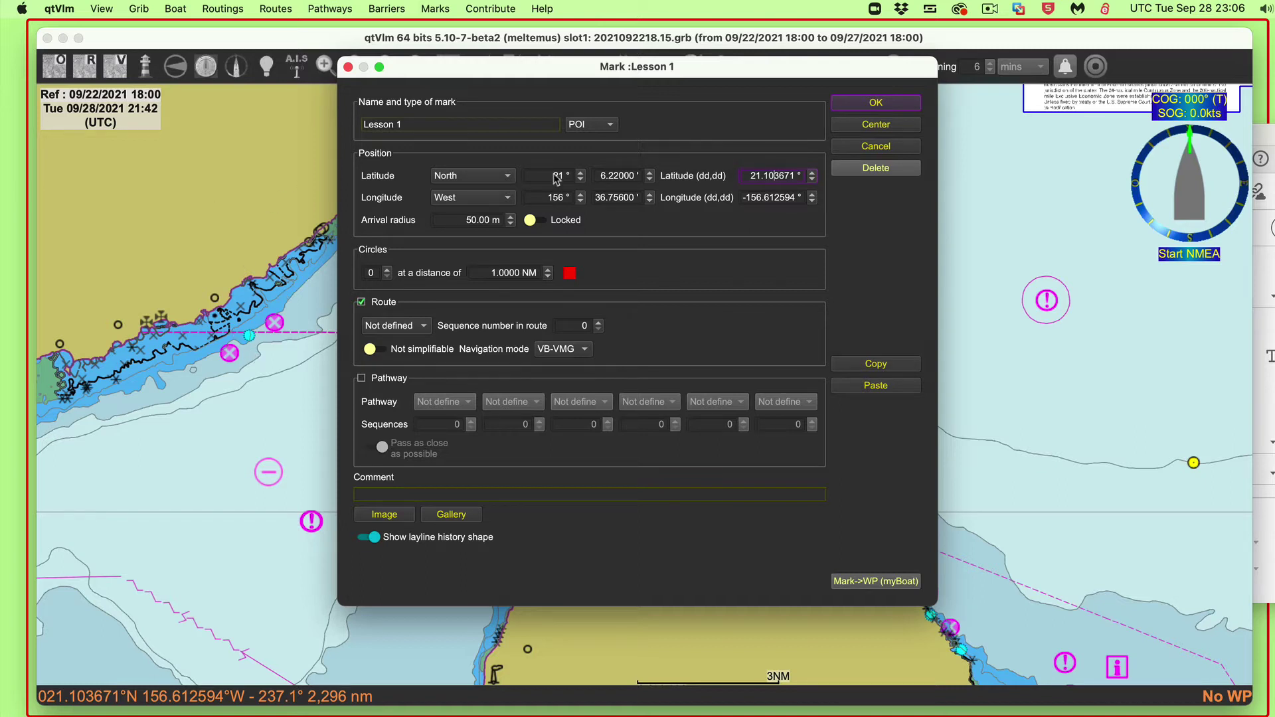
right_click(777, 176)
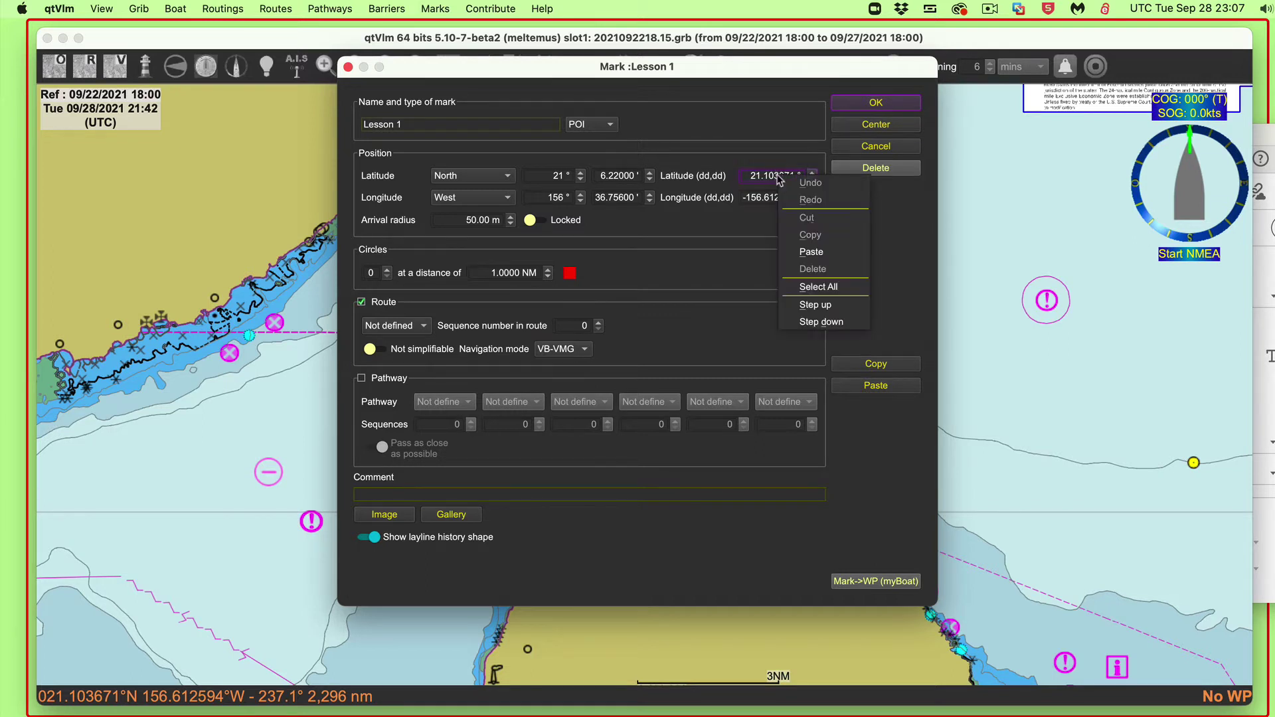
click(826, 287)
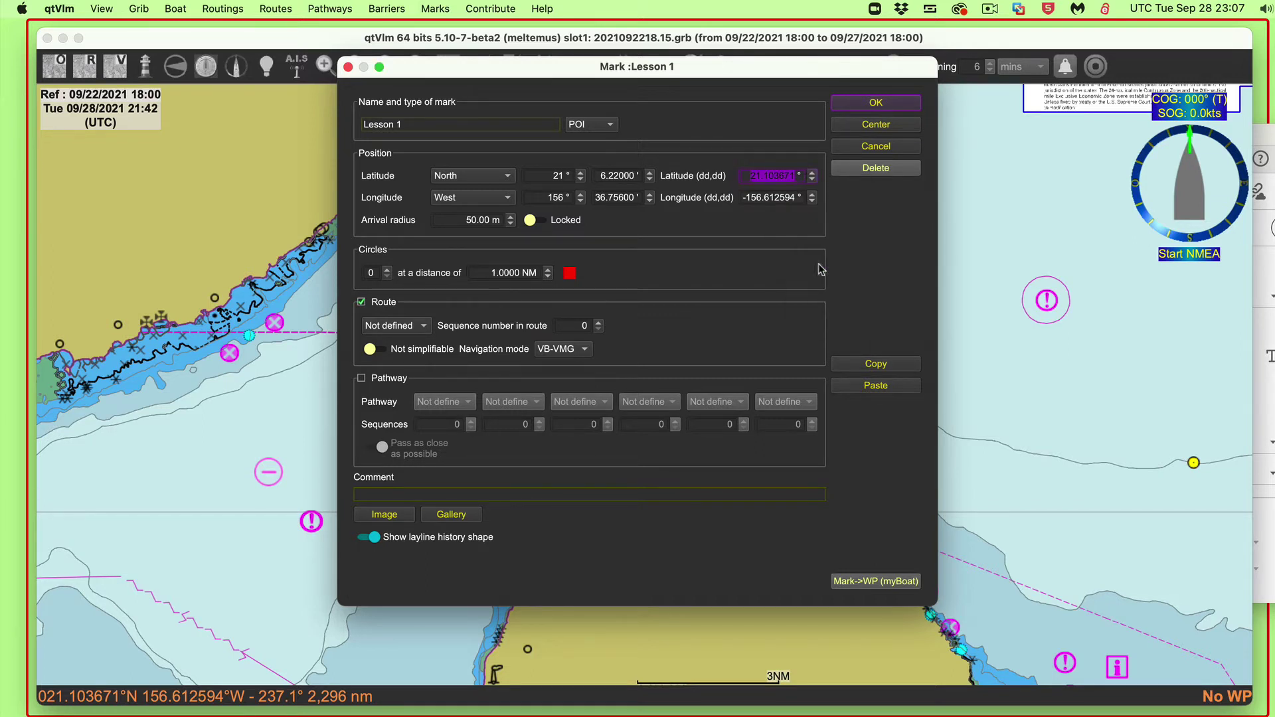
right_click(774, 174)
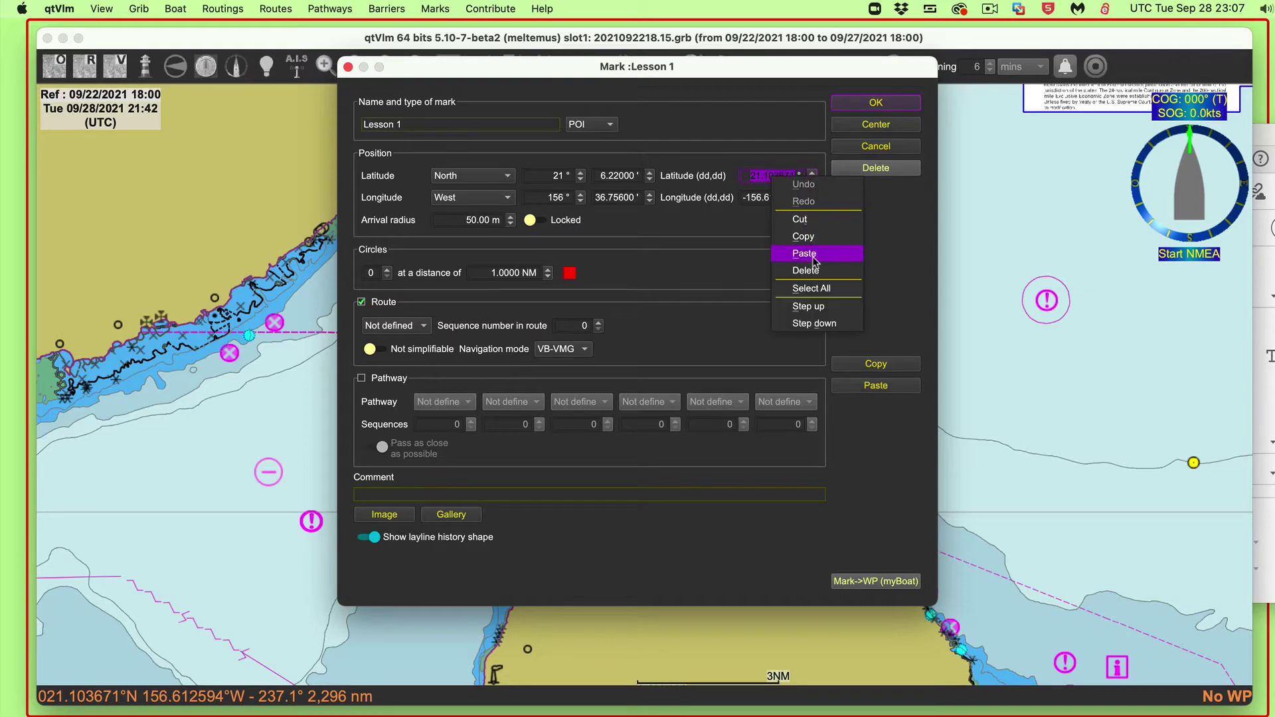
click(805, 253)
- Copy the starting longitude -123.0560 from the exercises PDF in Acrobat and paste it as the mark's decimal longitude in qtVlm
click(764, 197)
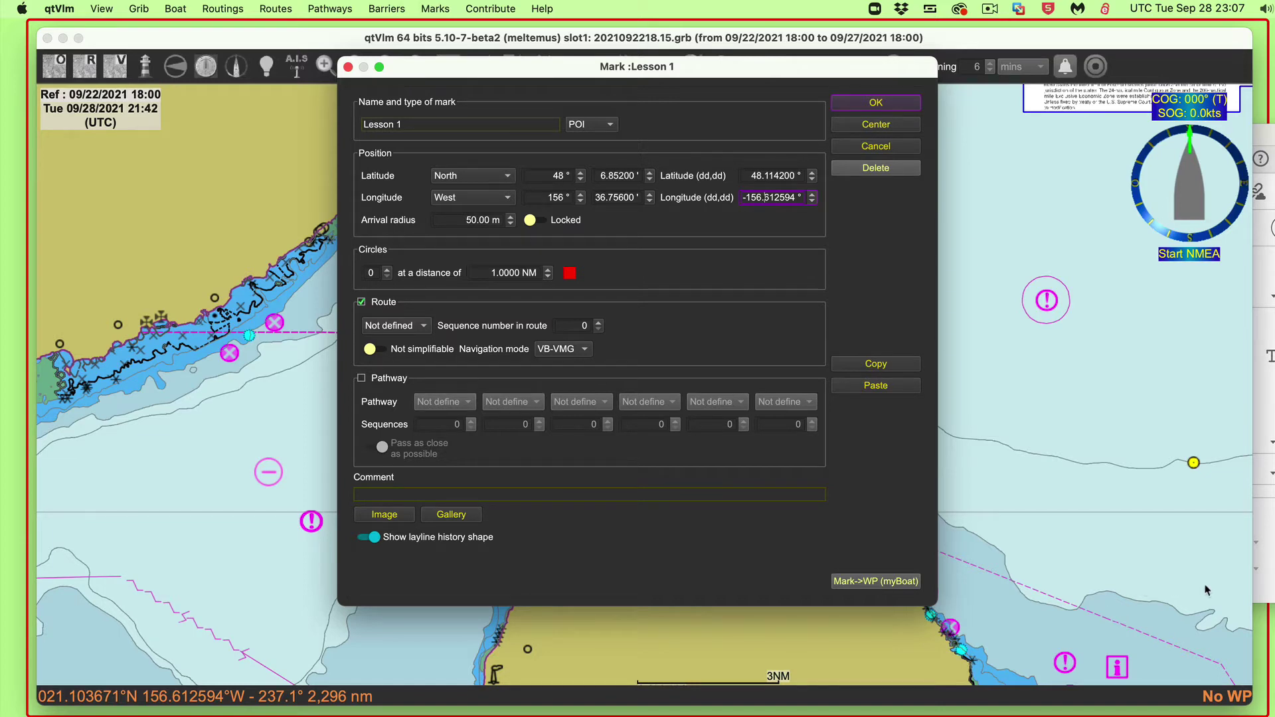
key(super+Tab)
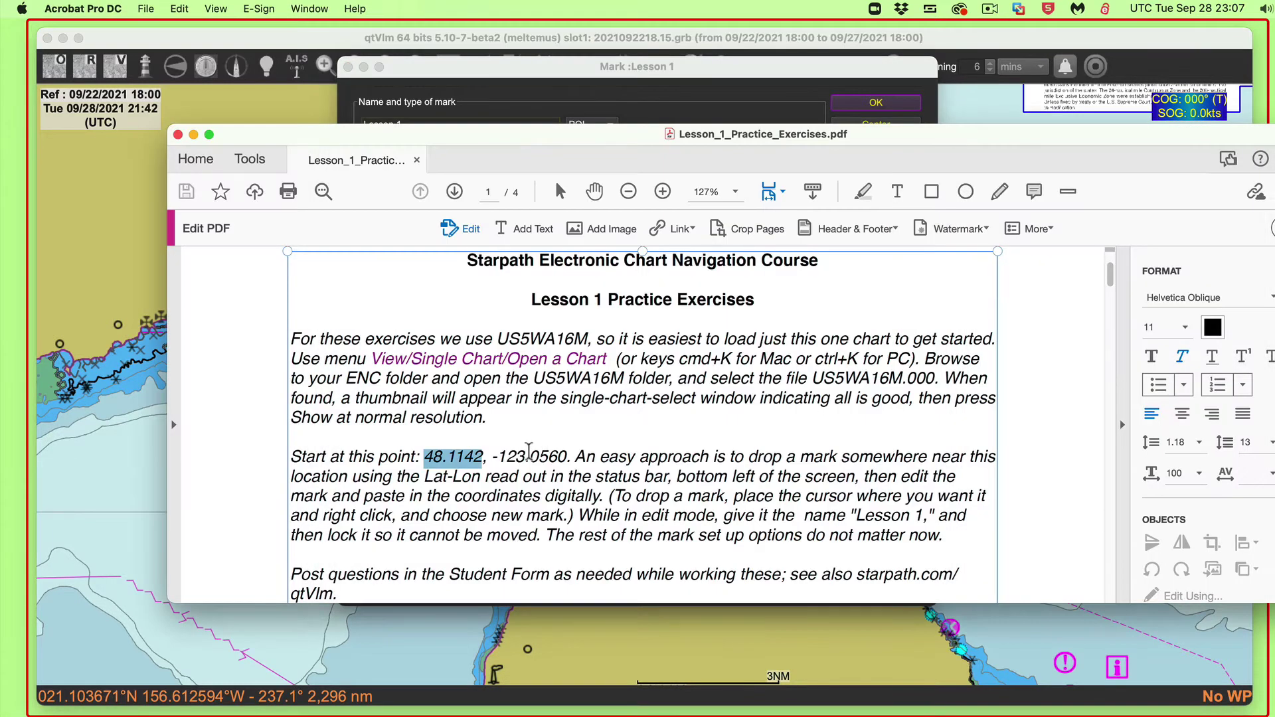
drag(495, 459, 551, 460)
click(498, 461)
right_click(551, 459)
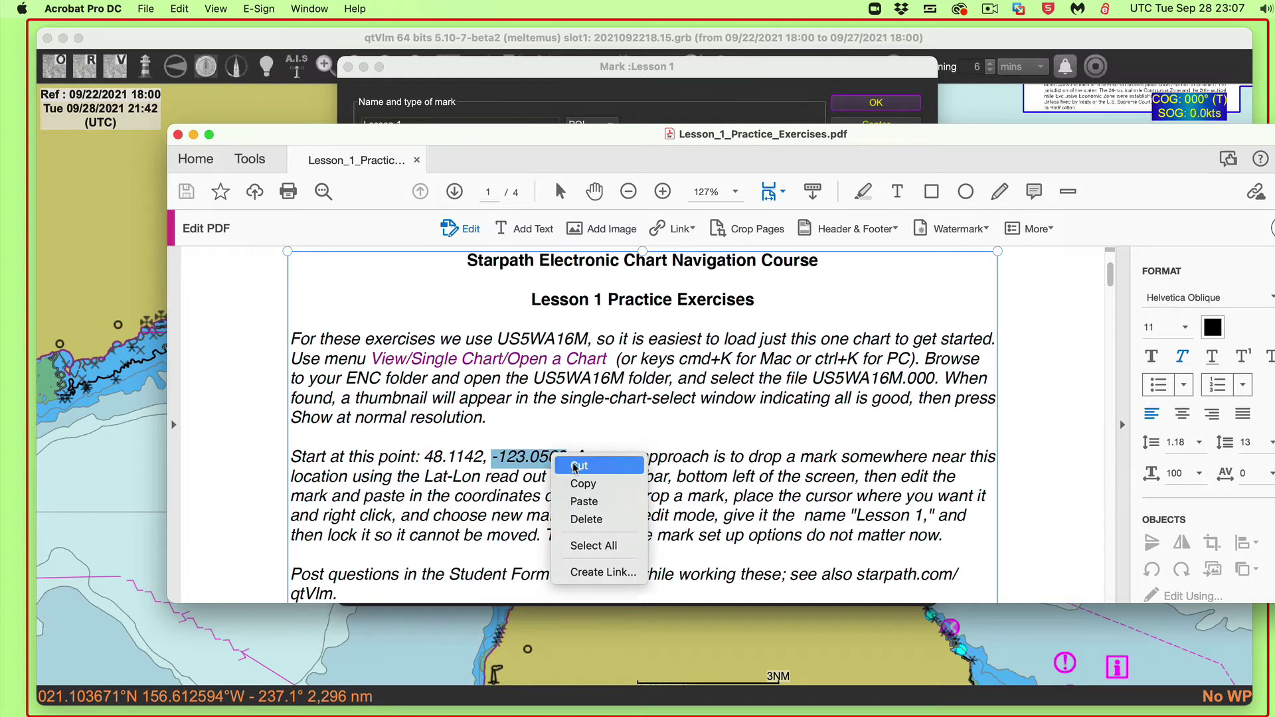
click(600, 490)
click(764, 71)
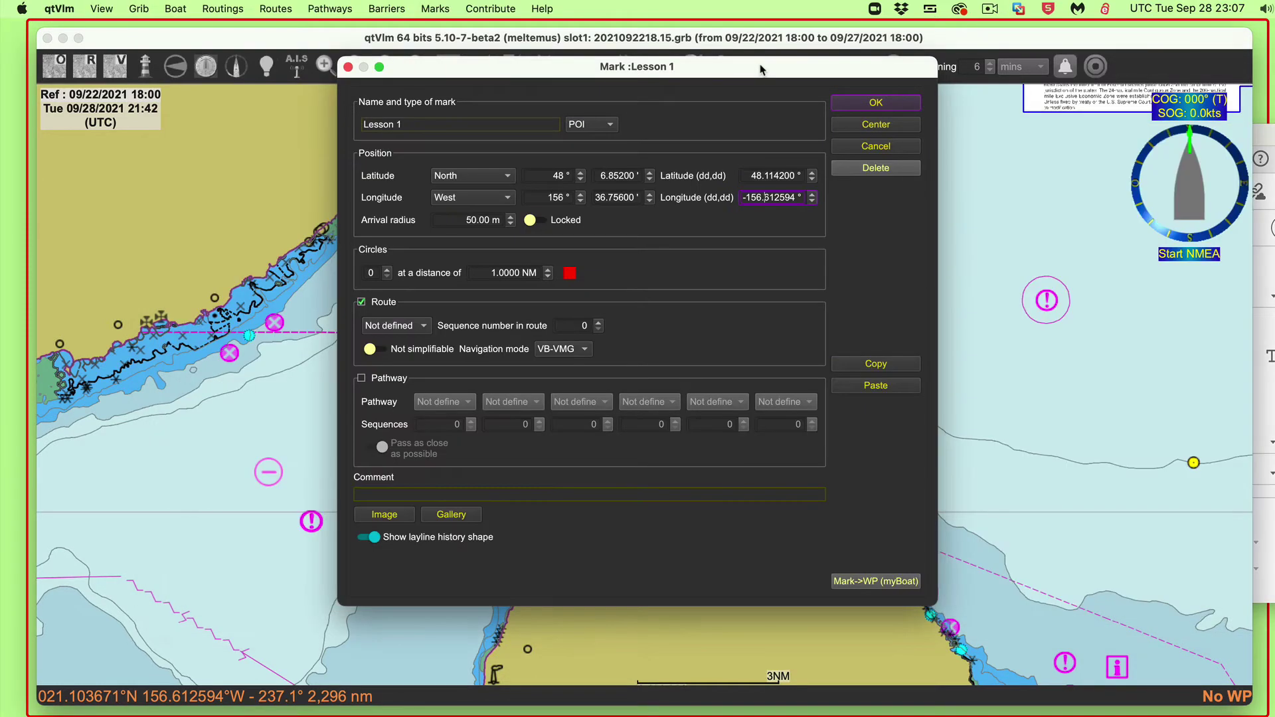
right_click(775, 199)
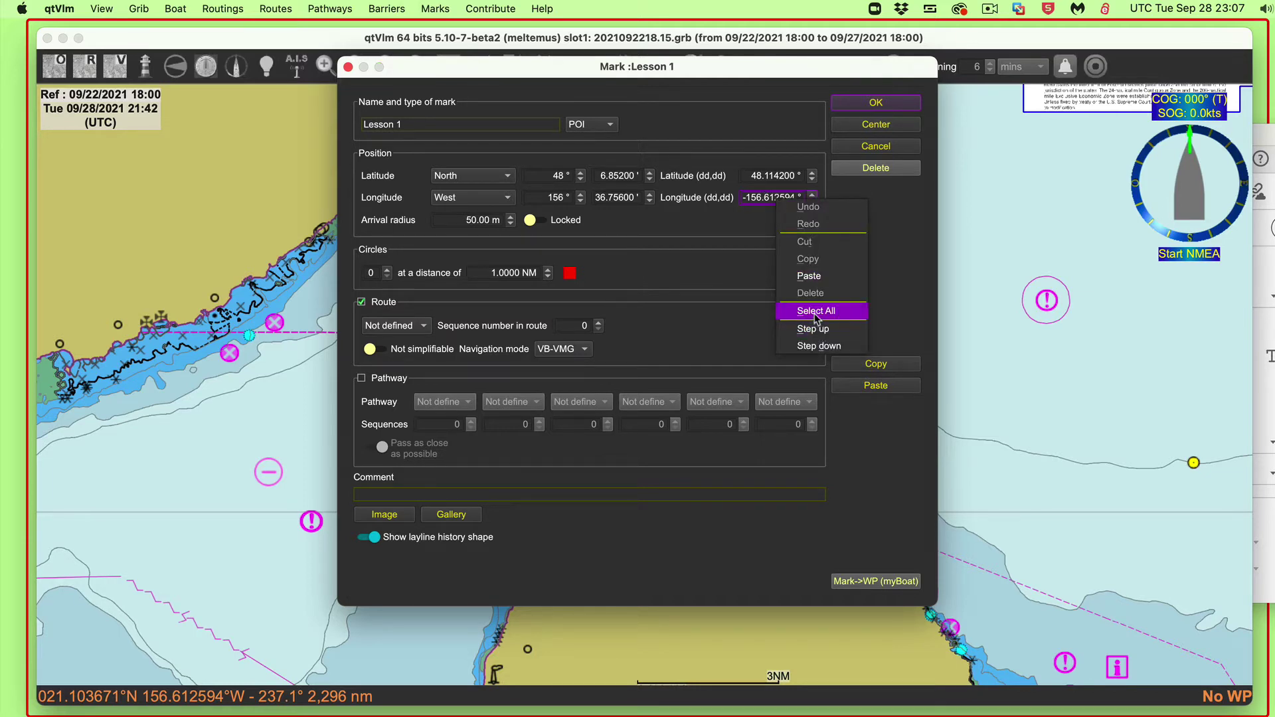
click(815, 311)
right_click(778, 200)
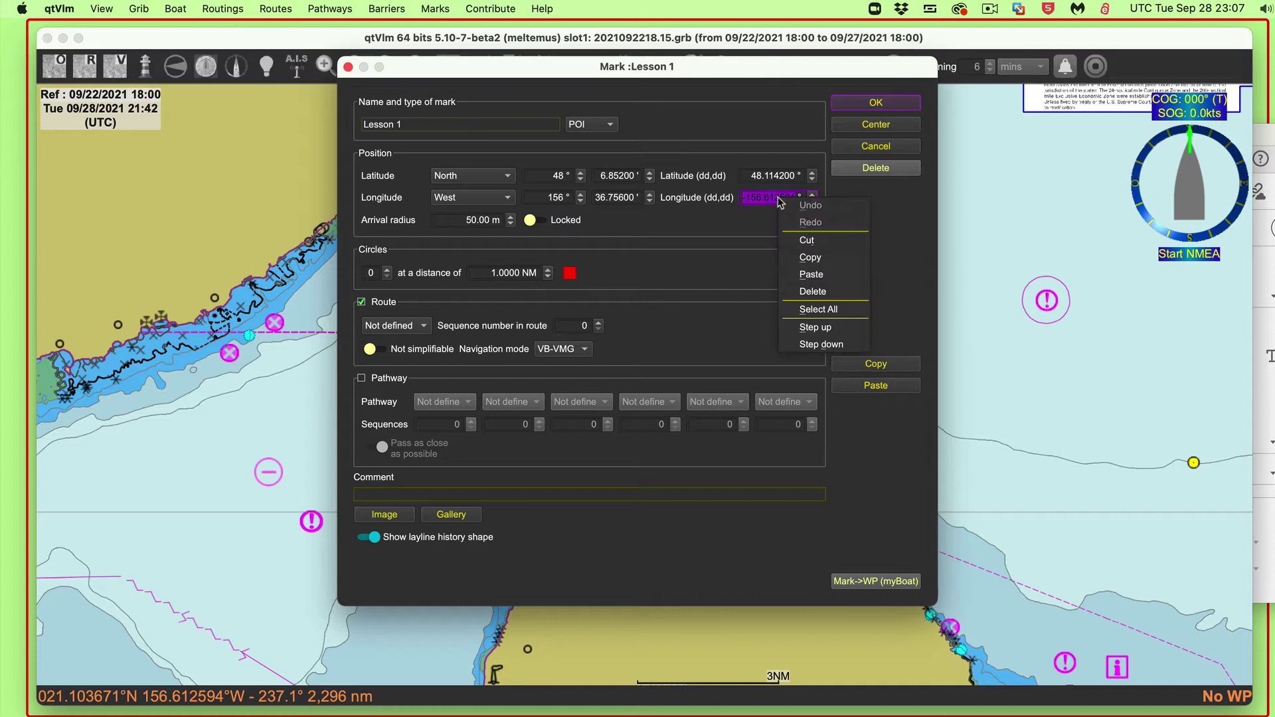
click(810, 274)
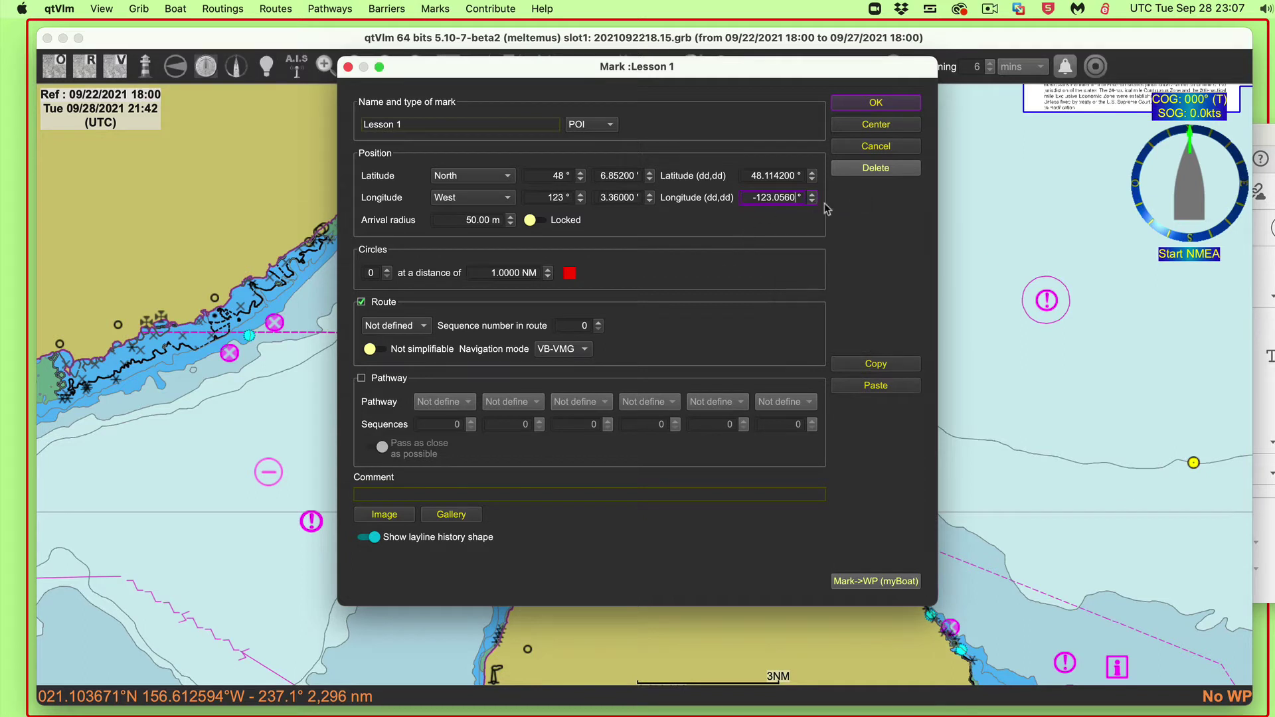
- Lock the Lesson 1 mark's position and save the mark
click(560, 223)
click(399, 125)
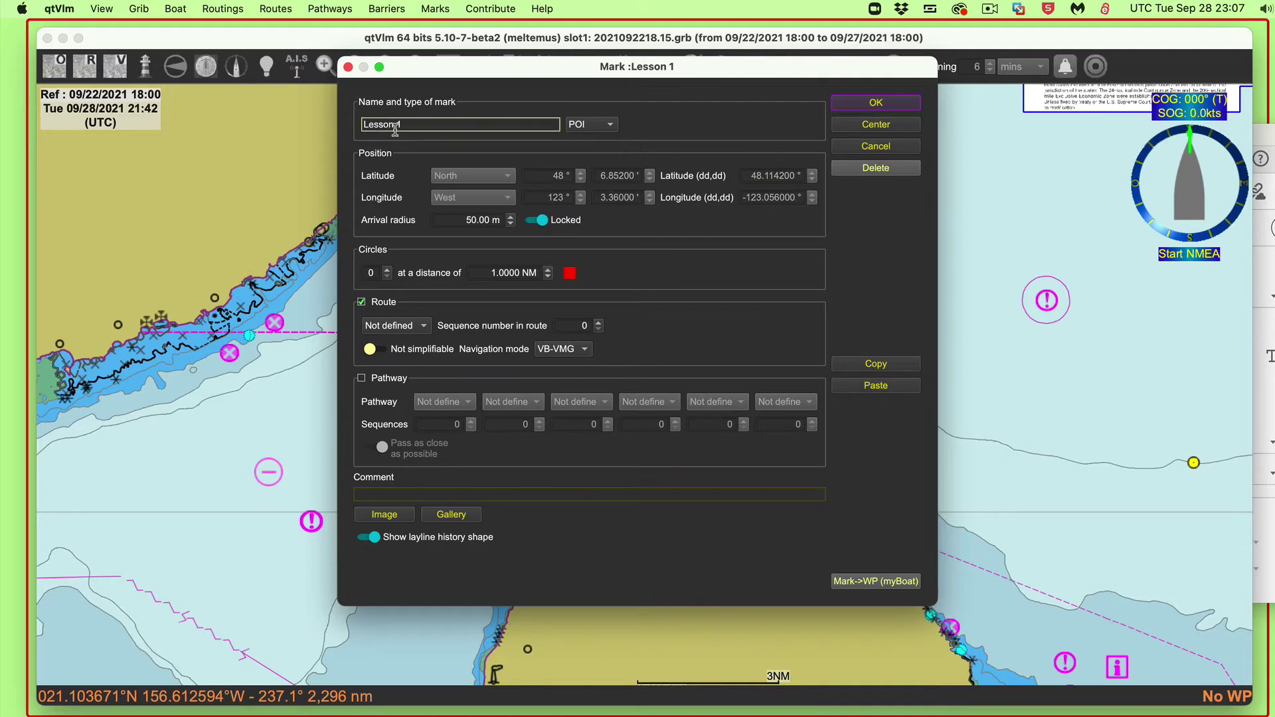
click(877, 104)
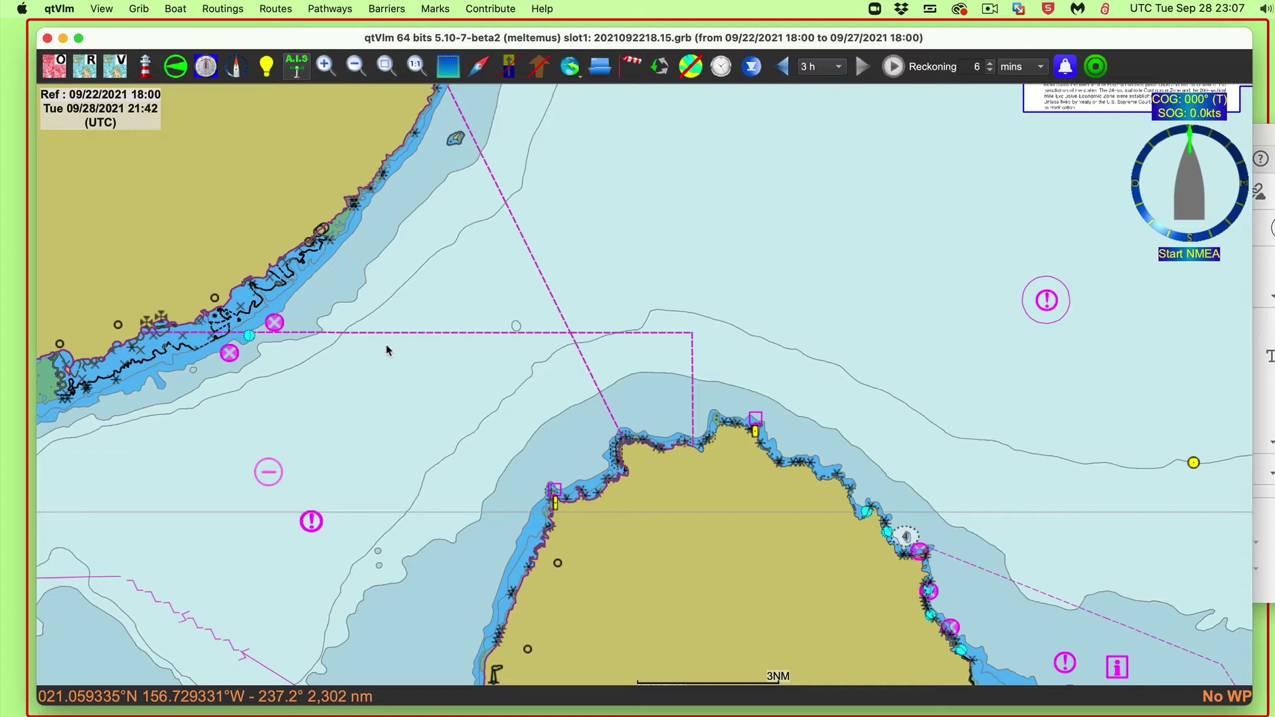
- Find the Lesson 1 mark in the list of POIs and center the chart on it
key(super+p)
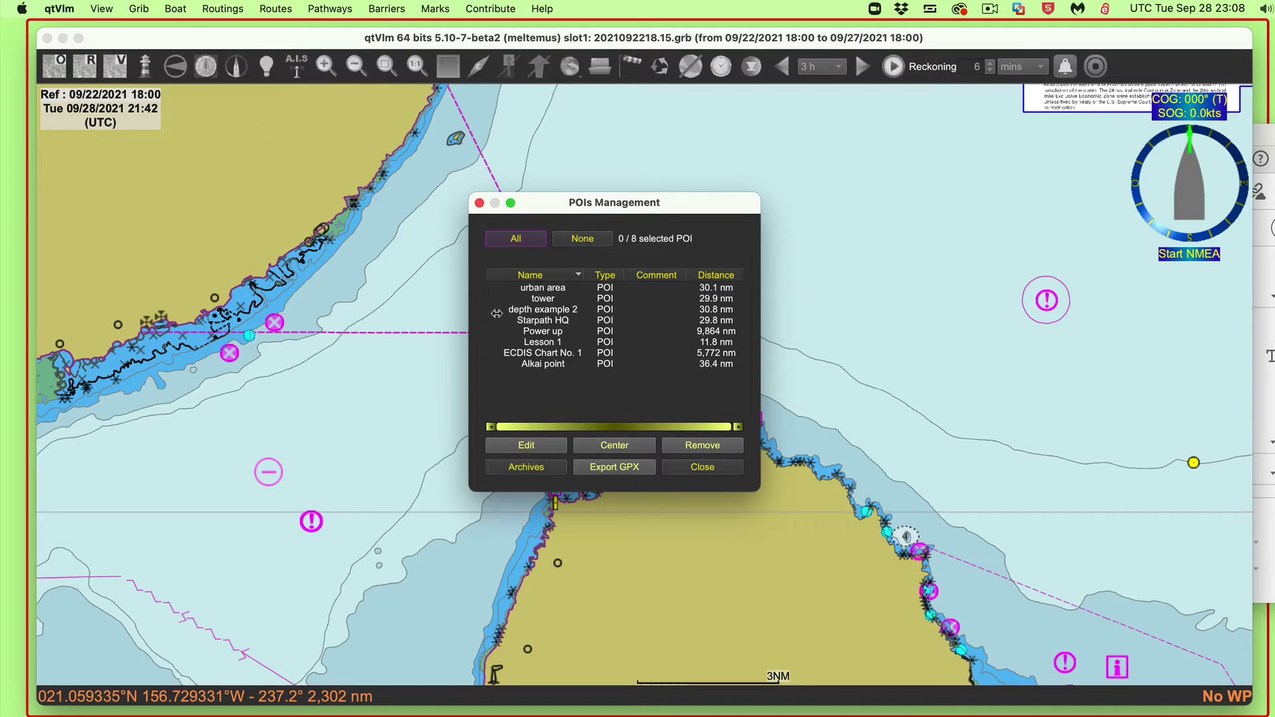
click(533, 344)
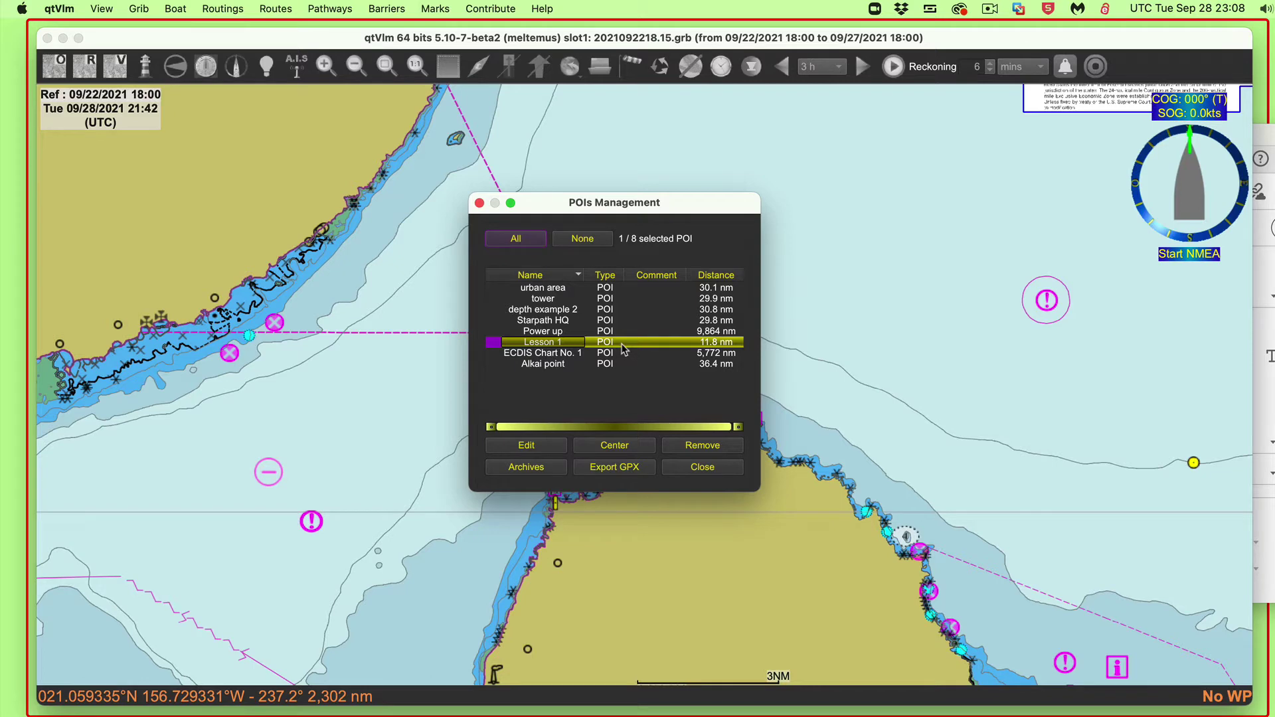
click(613, 445)
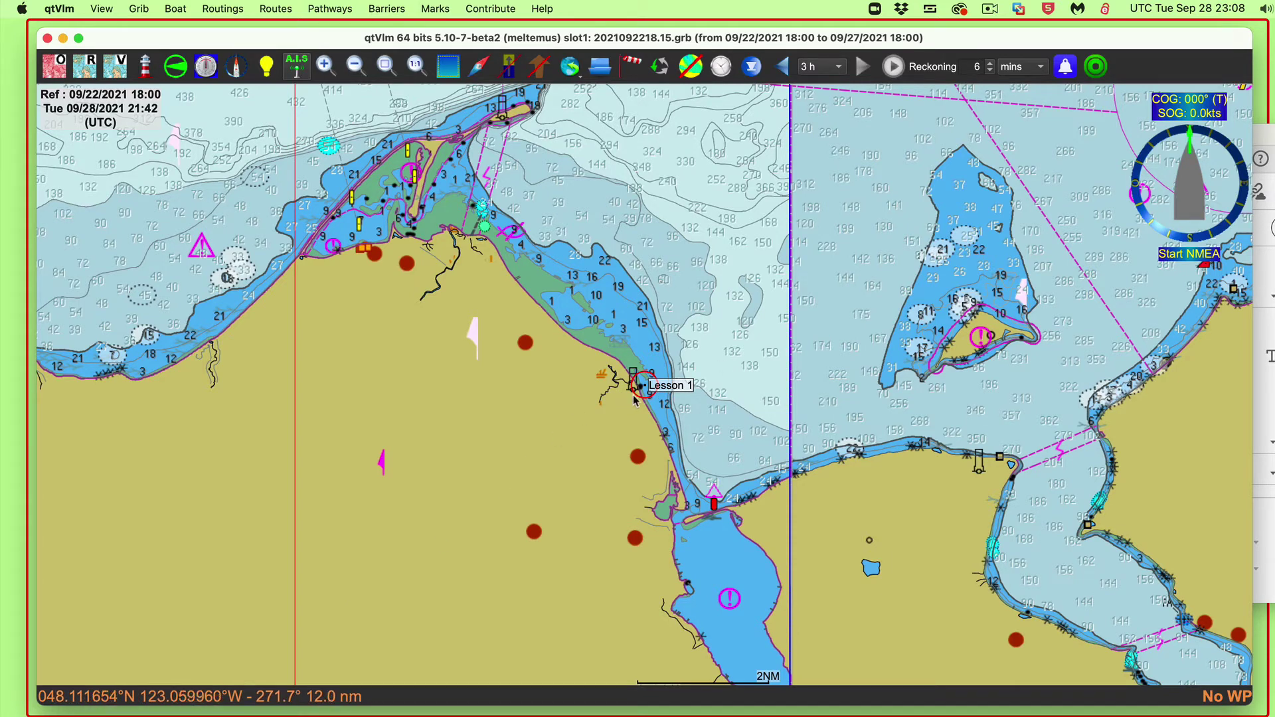
scroll(698, 409, up, 2)
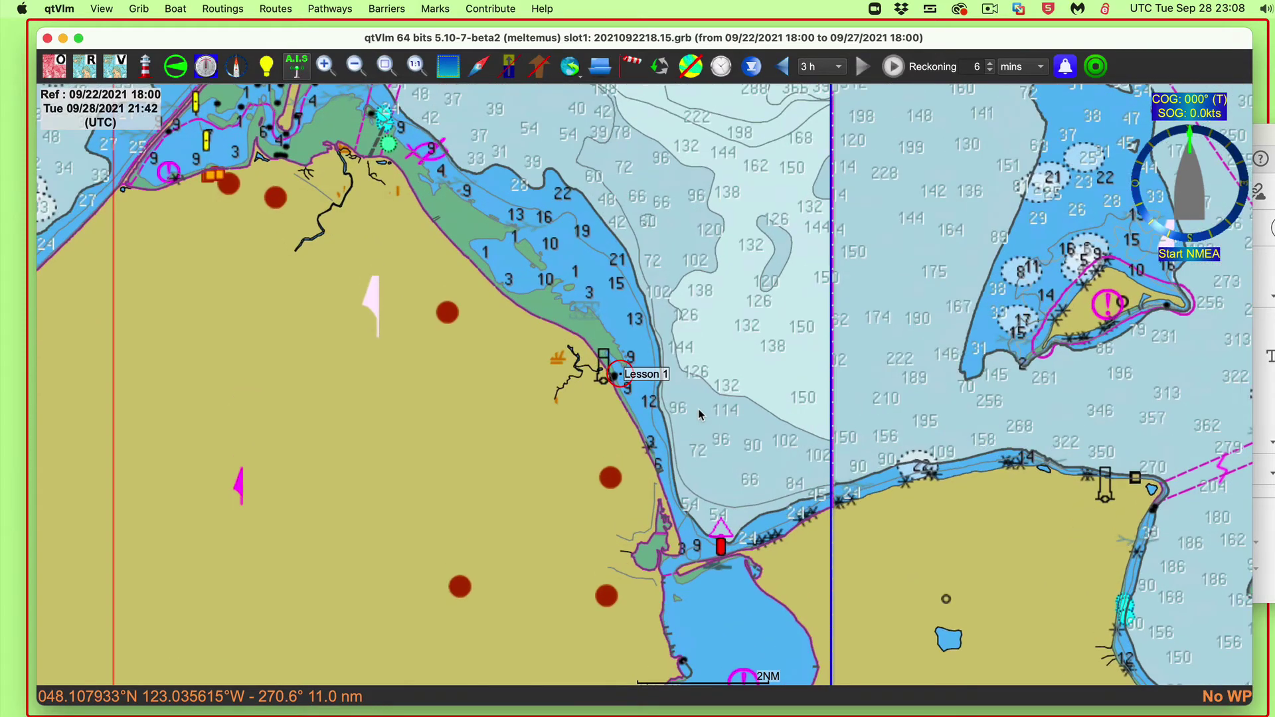
scroll(699, 408, down, 2)
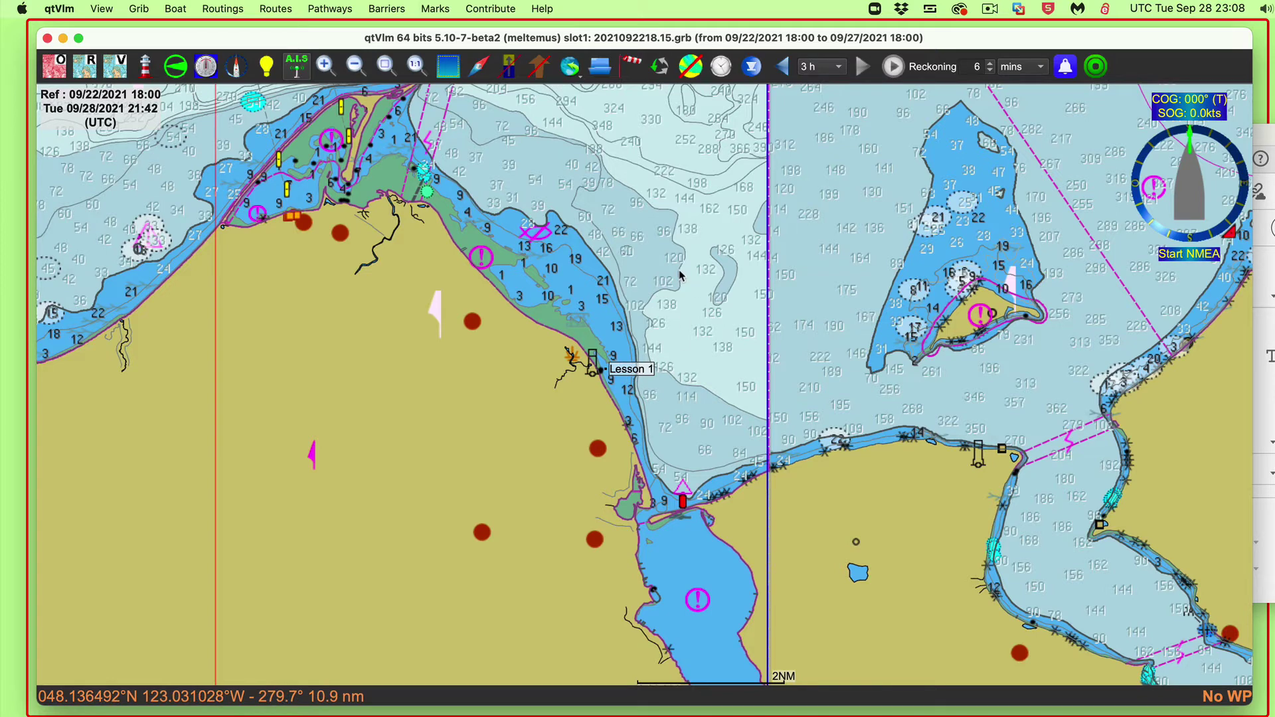
- Store the Lesson 1 mark in a new POI archive named Lessons
key(ctrl+shift+p)
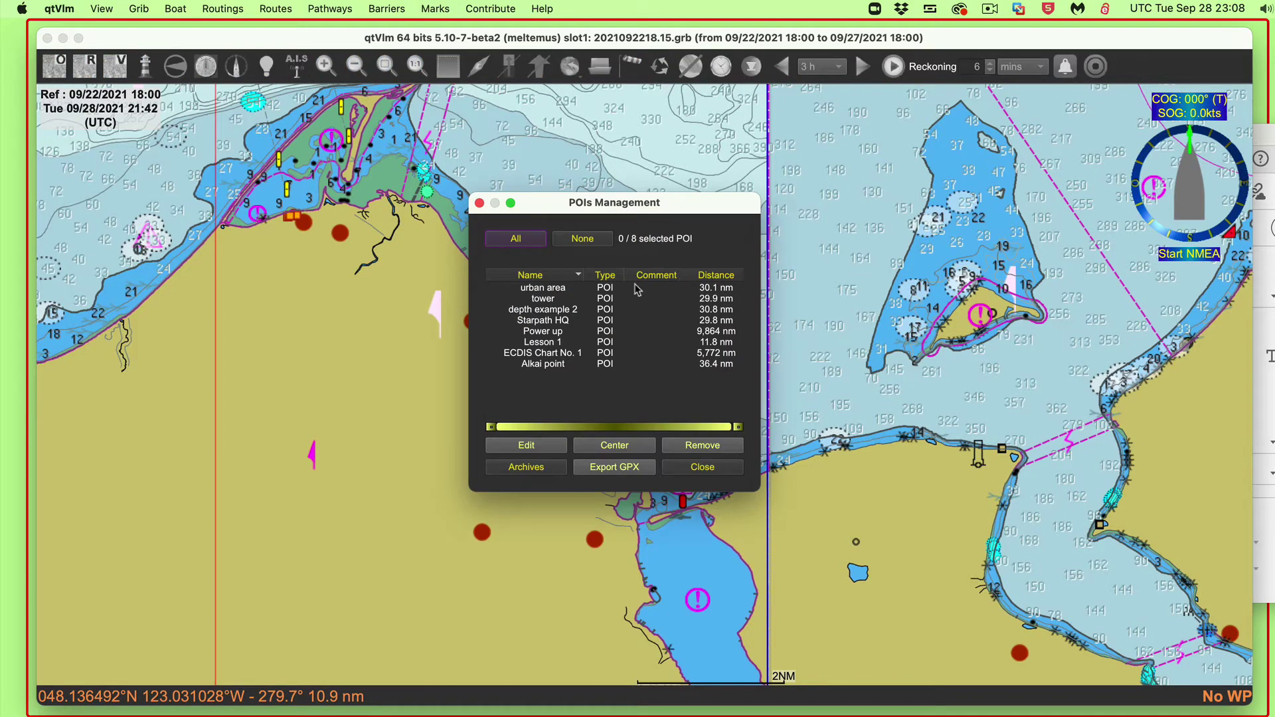
click(548, 342)
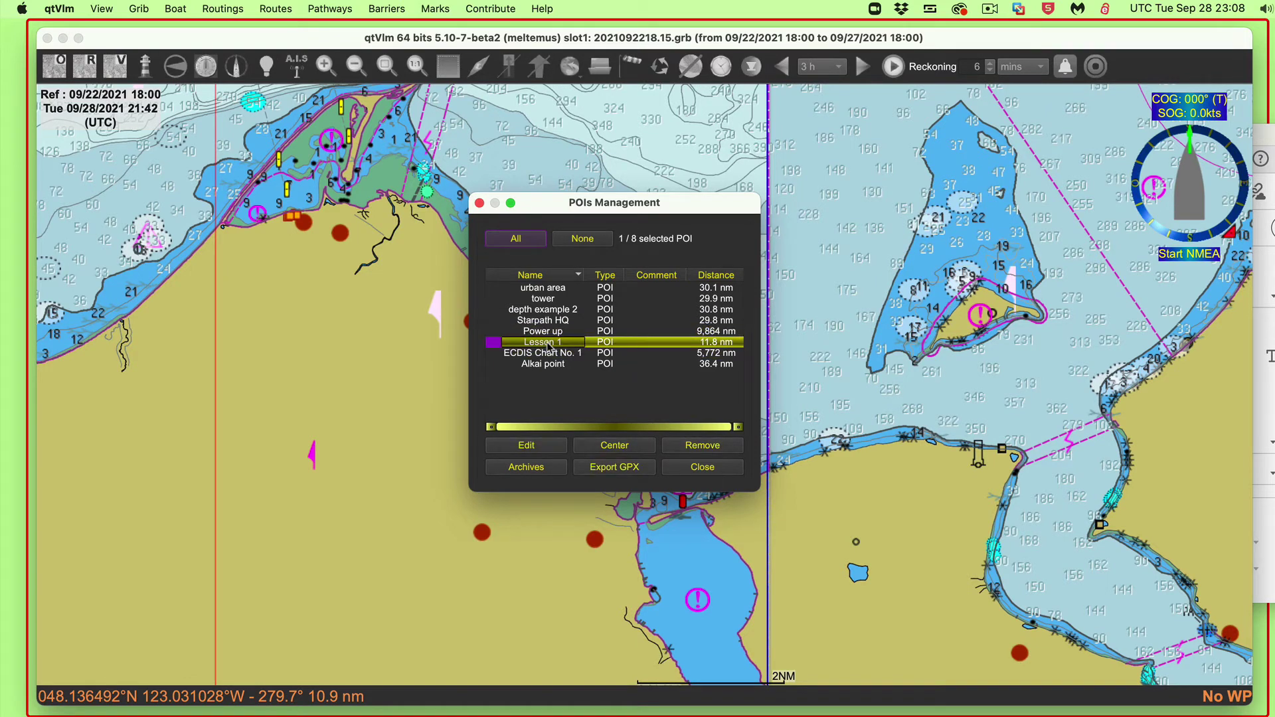
click(525, 469)
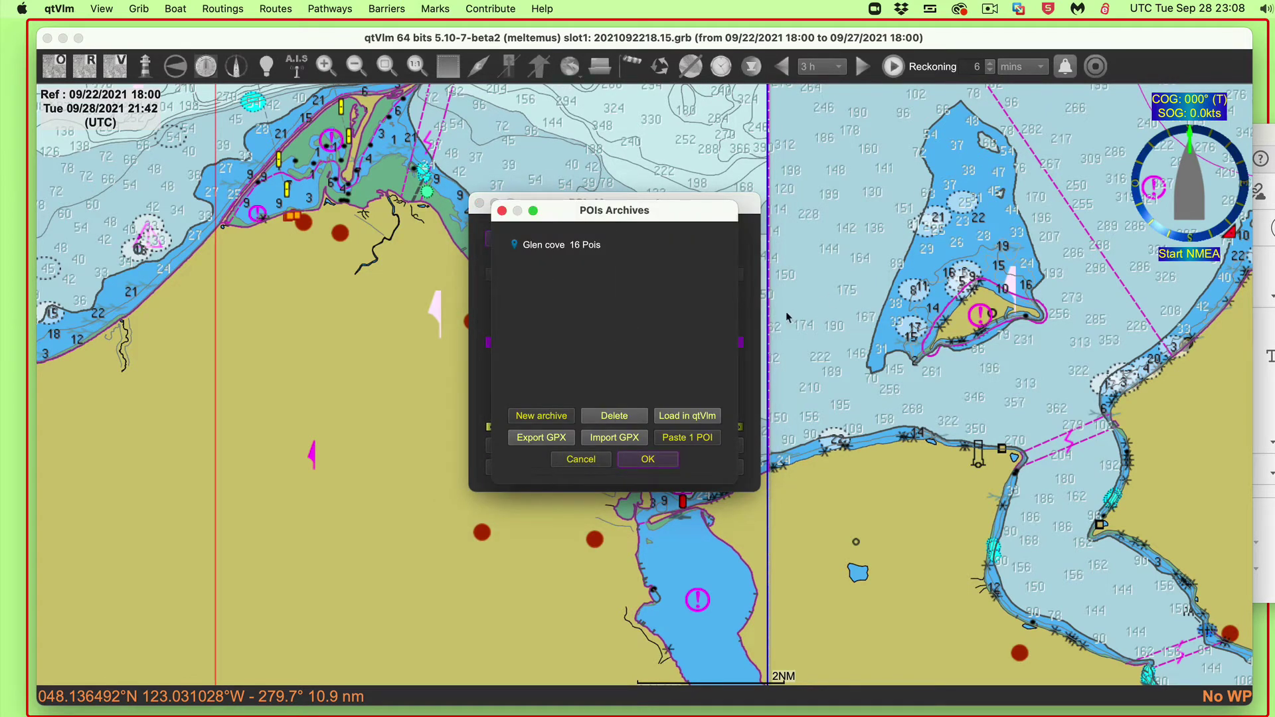
click(559, 418)
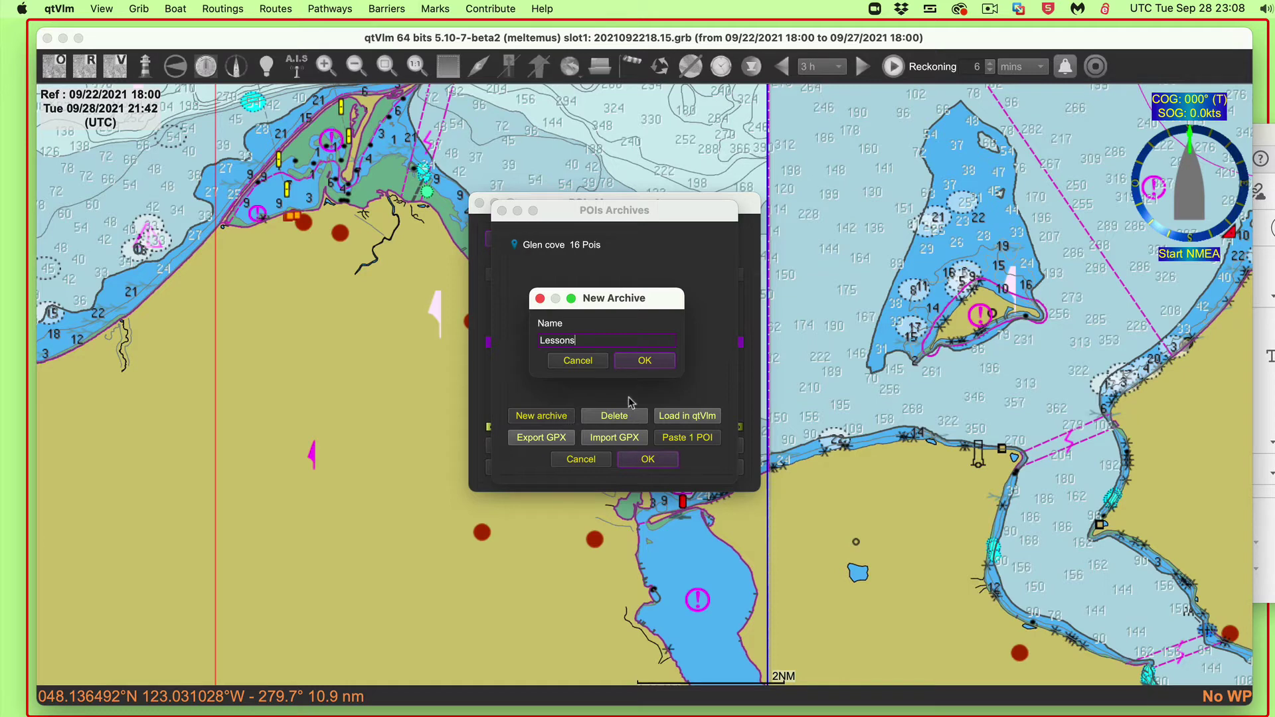
click(646, 359)
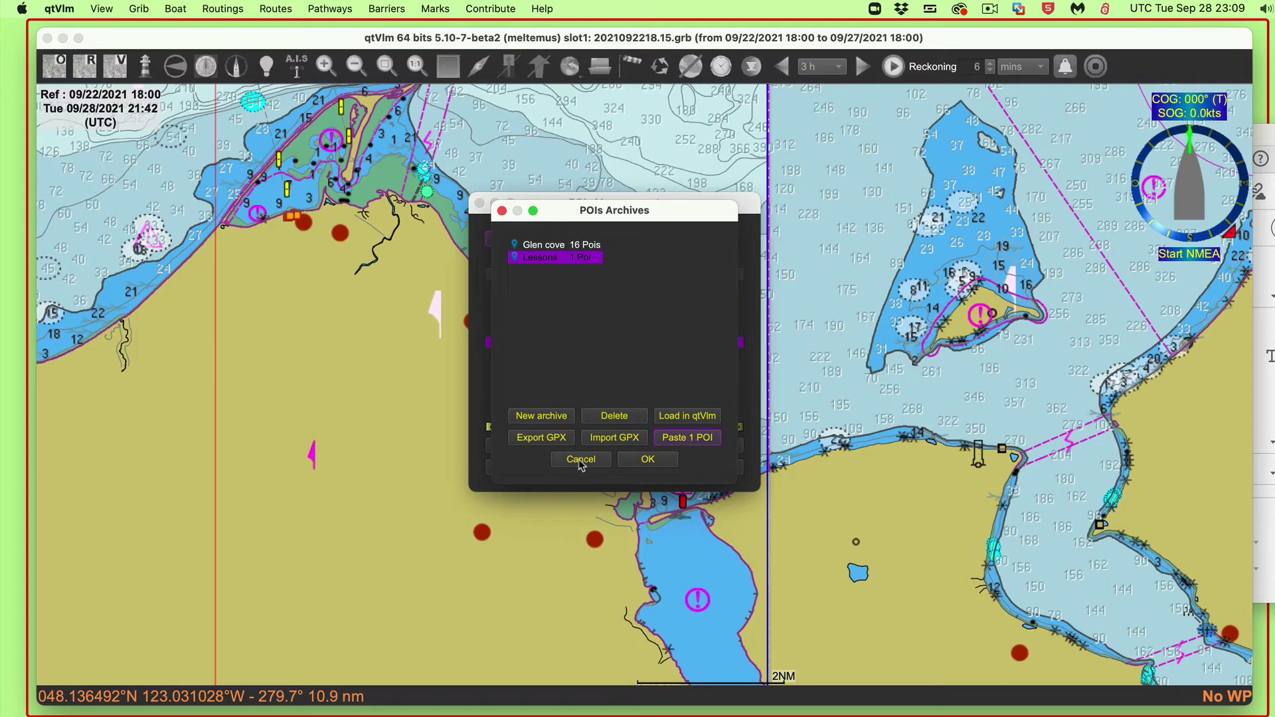
click(555, 258)
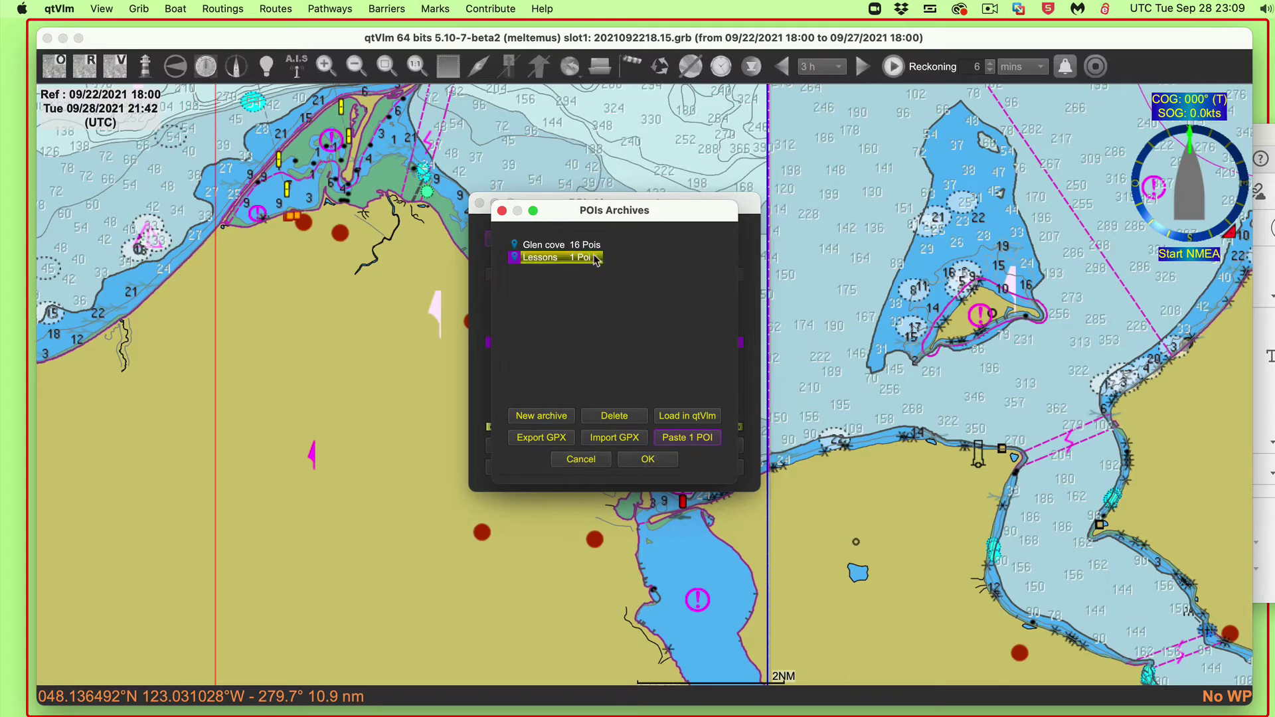
click(654, 460)
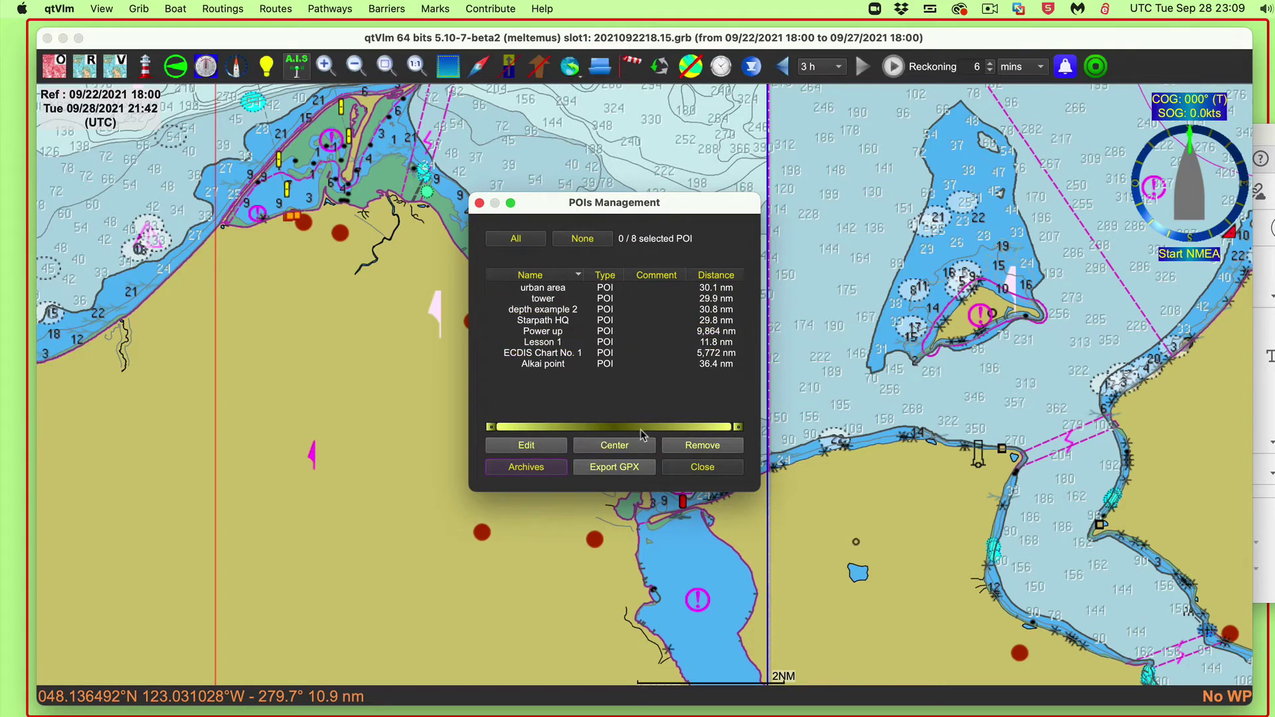
- Close the POI list and bring the water between the island's southern tip and the opposite shore into close view
click(702, 467)
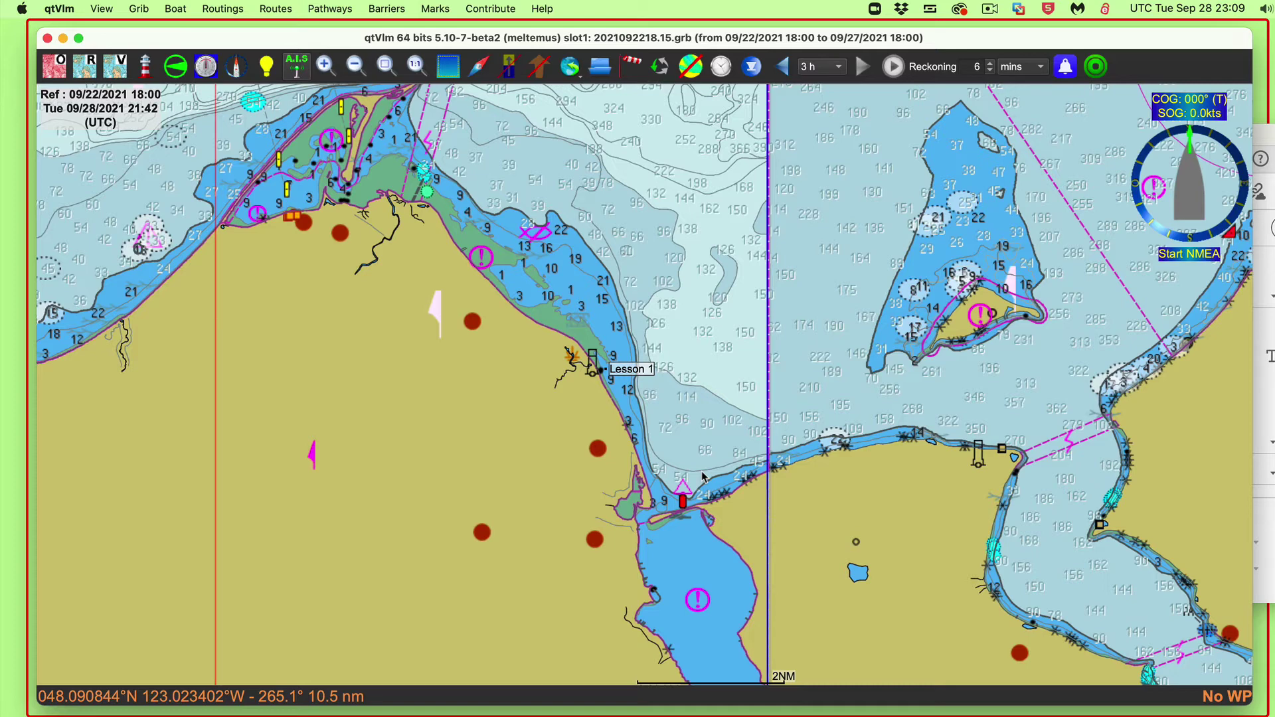
drag(712, 276, 697, 305)
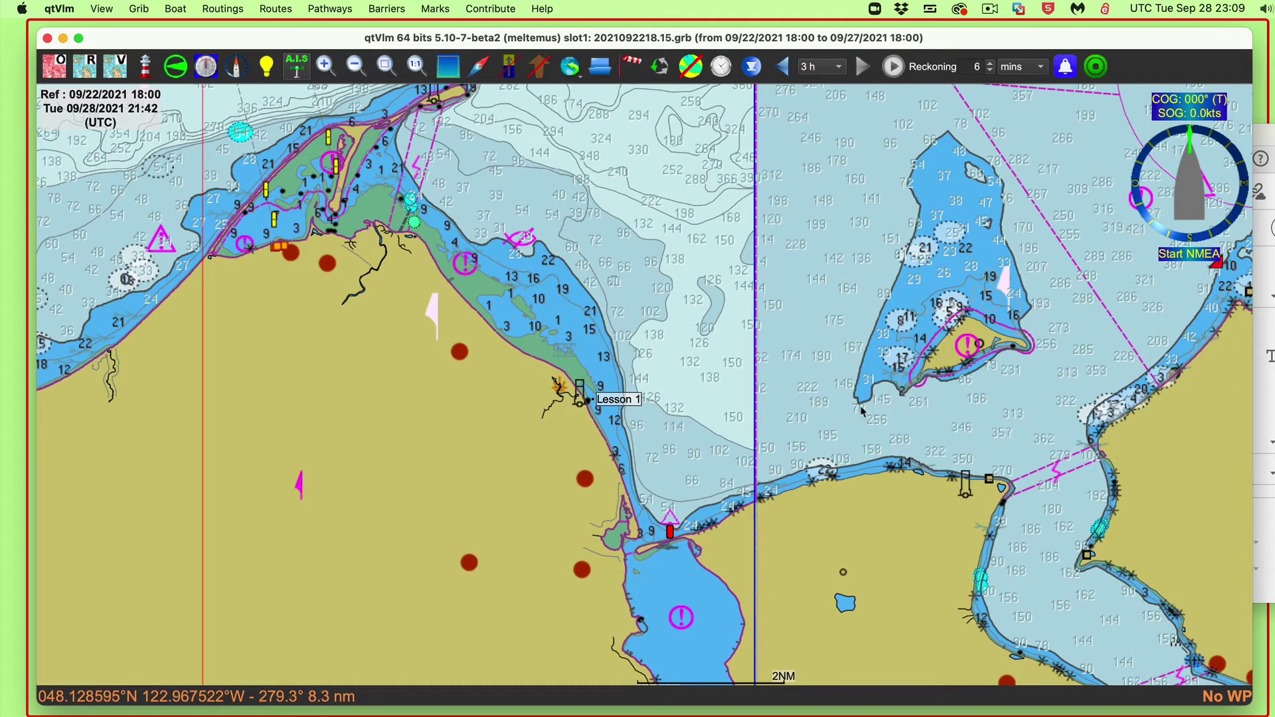
drag(755, 301, 518, 235)
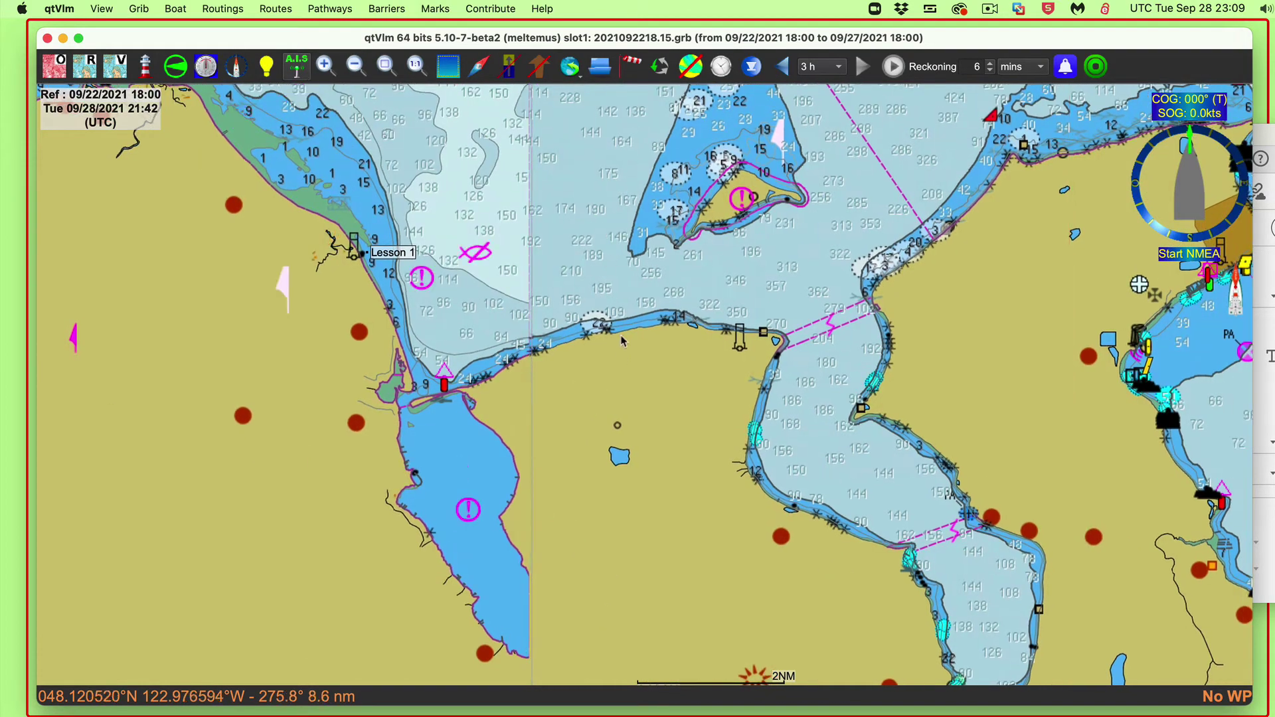
scroll(608, 262, up, 2)
scroll(1192, 376, down, 2)
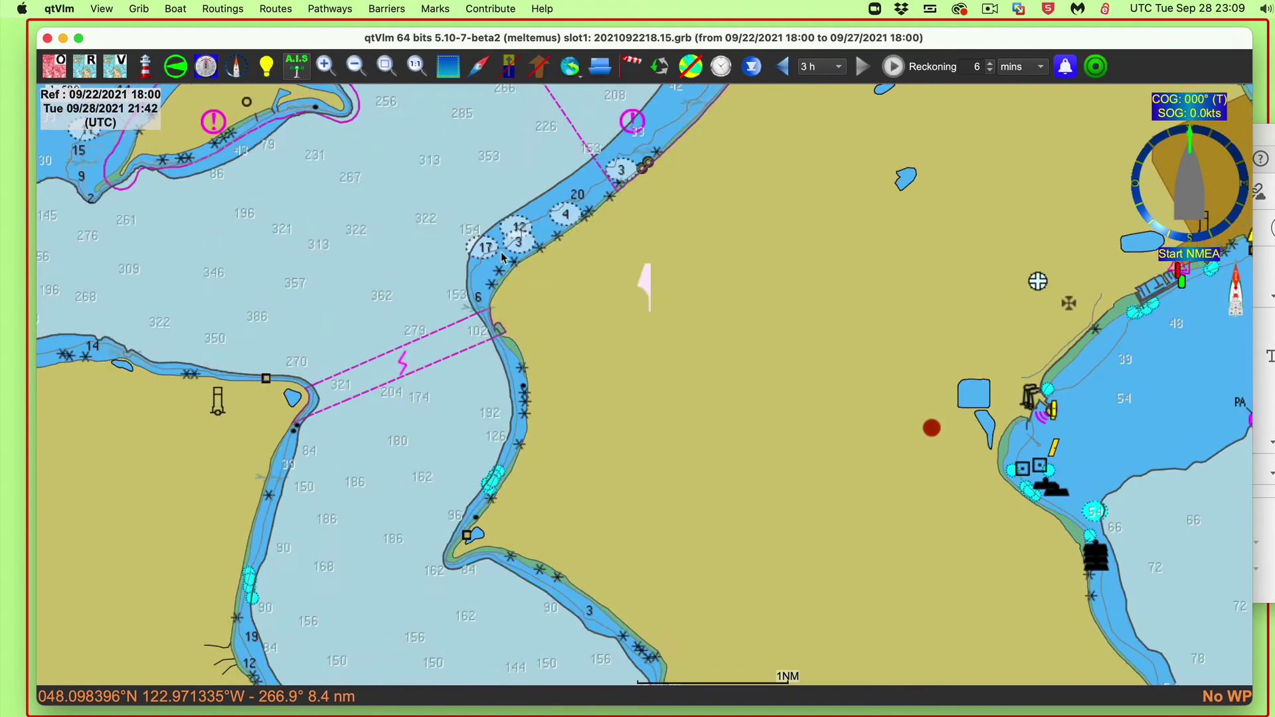
key(Left)
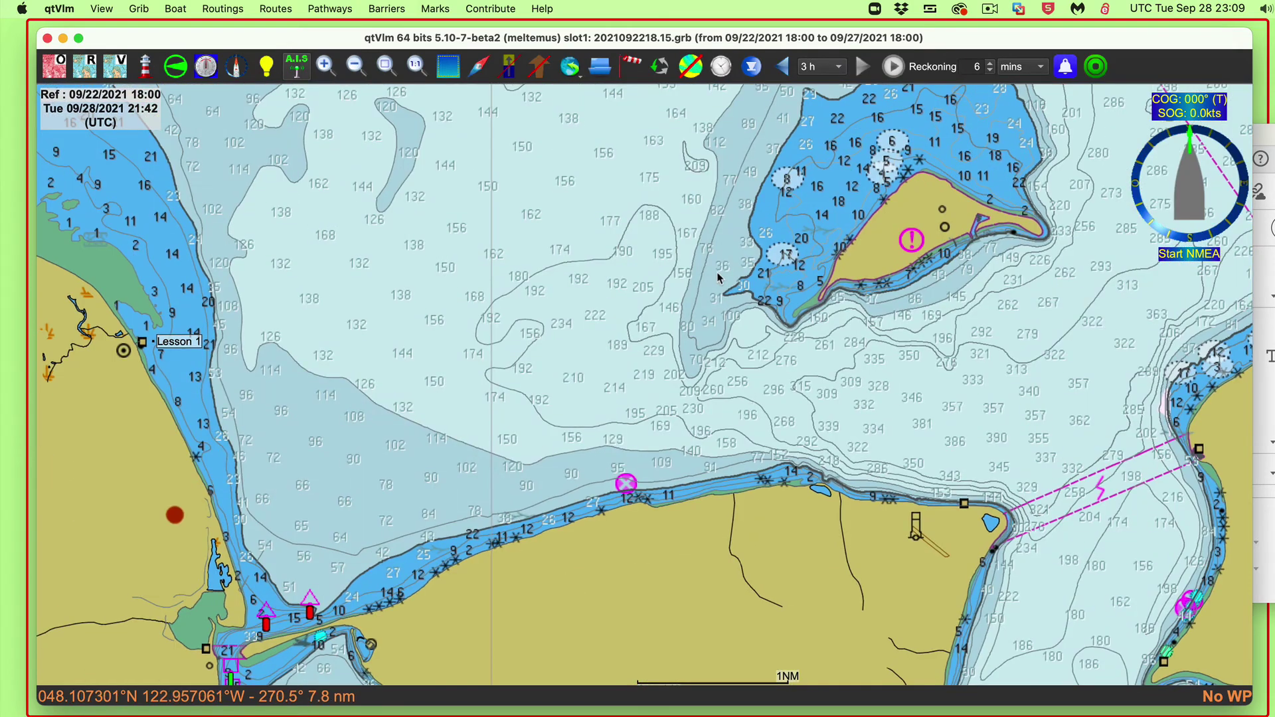
key(Down)
scroll(836, 343, up, 3)
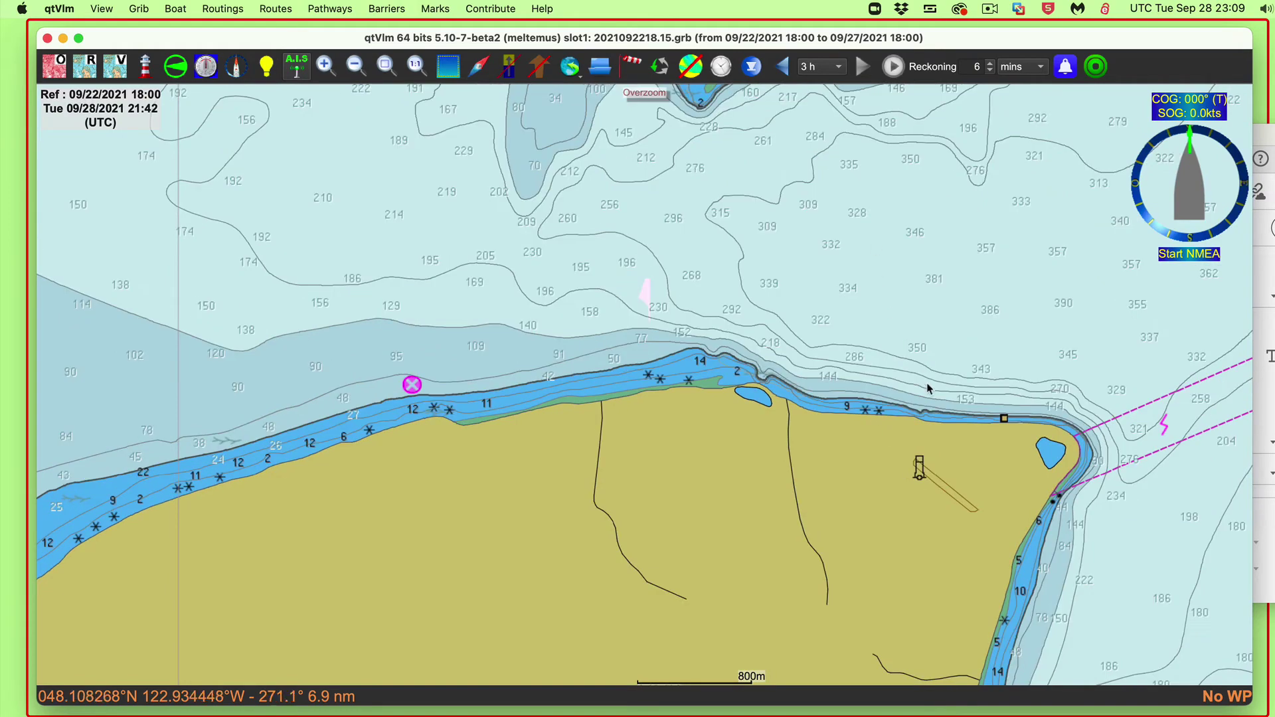
key(Up)
key(Left)
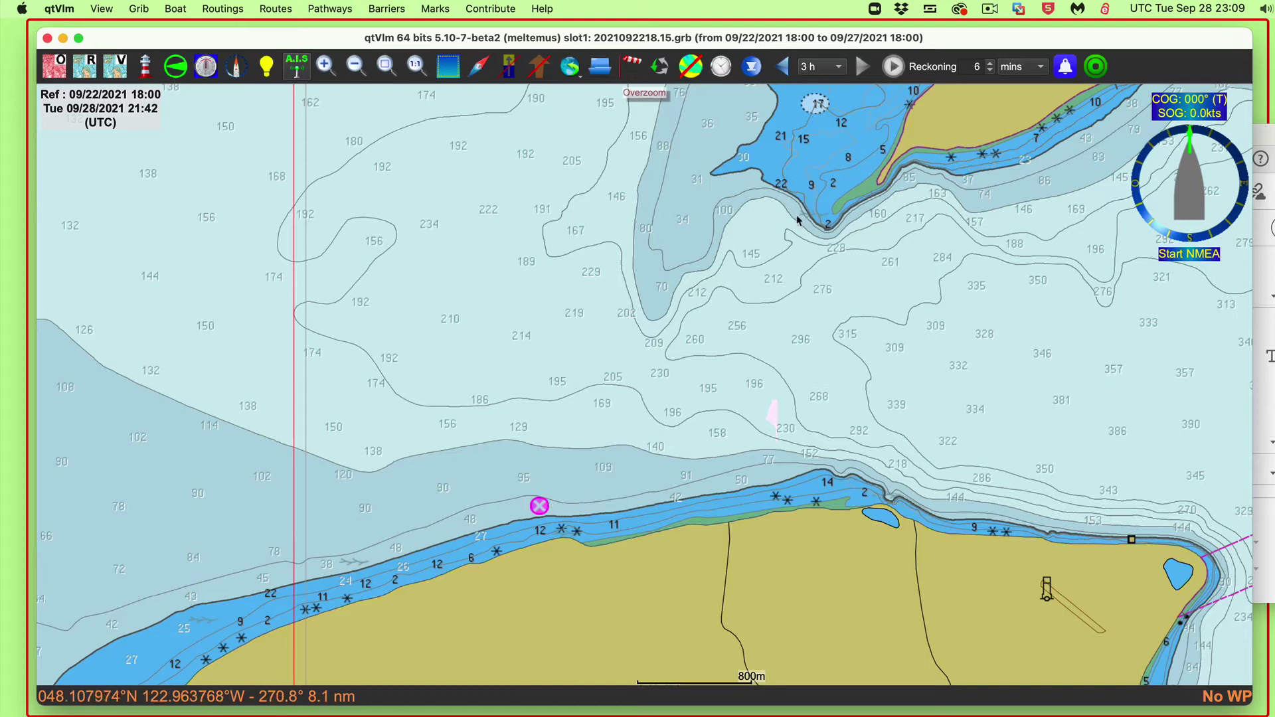
- Measure the range and bearing from the island's southern tip to the magenta circled symbol off the opposite shore with a chart selection, and clear it
right_click(828, 238)
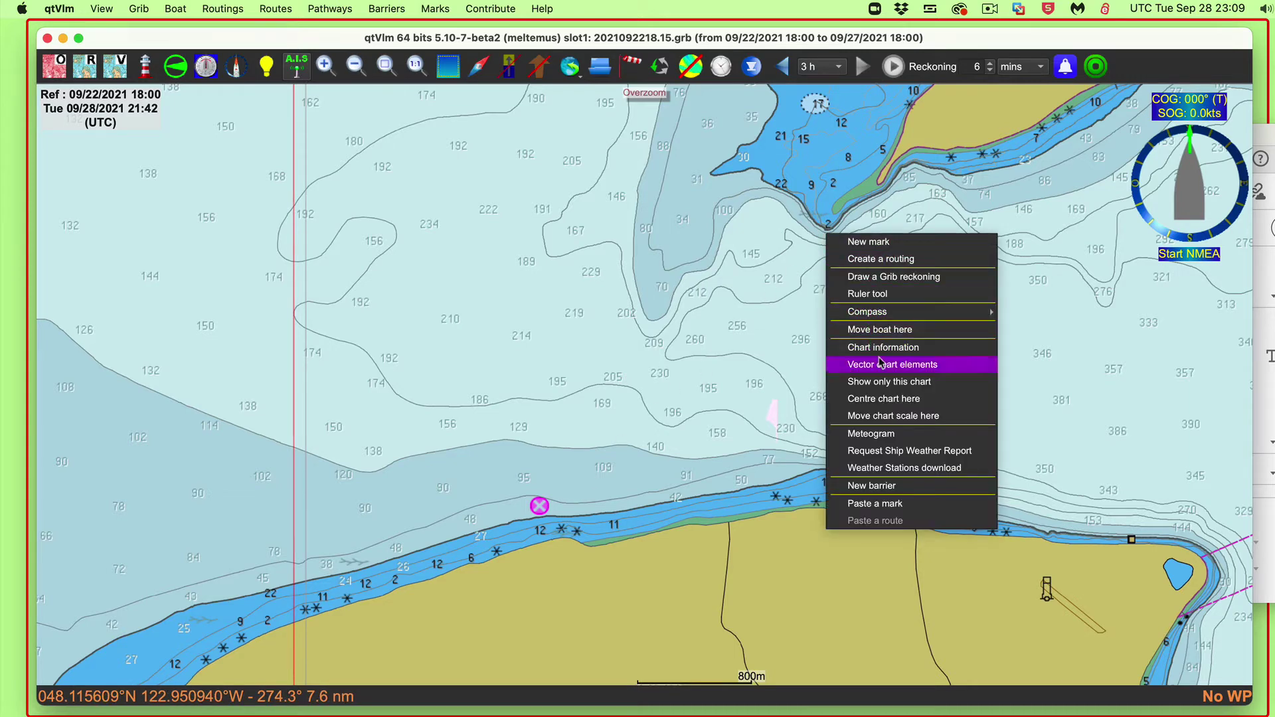
click(869, 294)
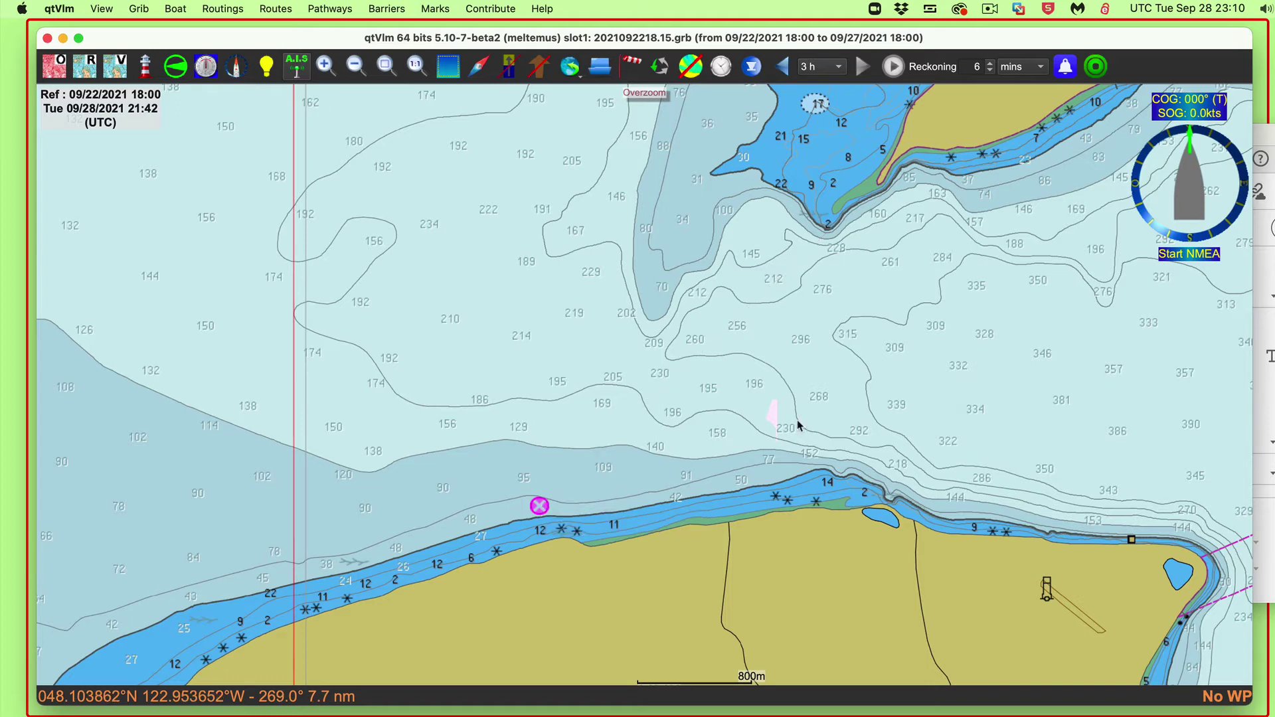
click(449, 67)
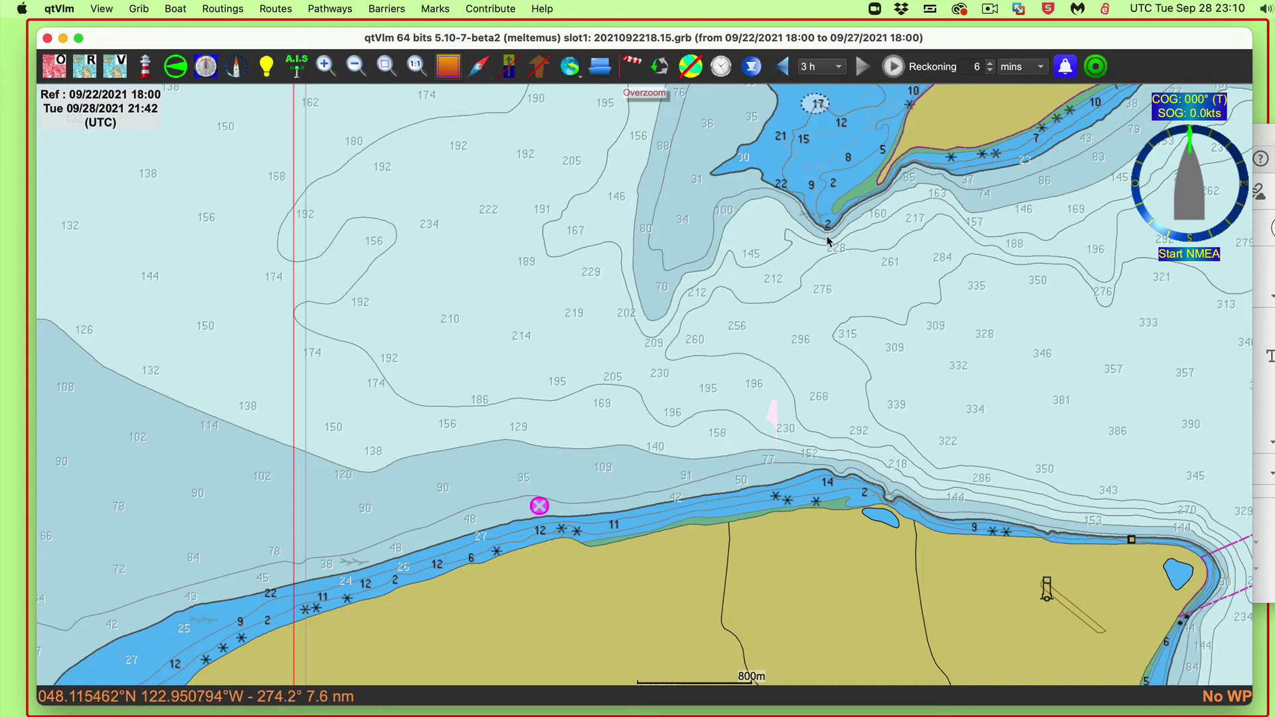
drag(828, 237, 768, 451)
drag(636, 492, 542, 507)
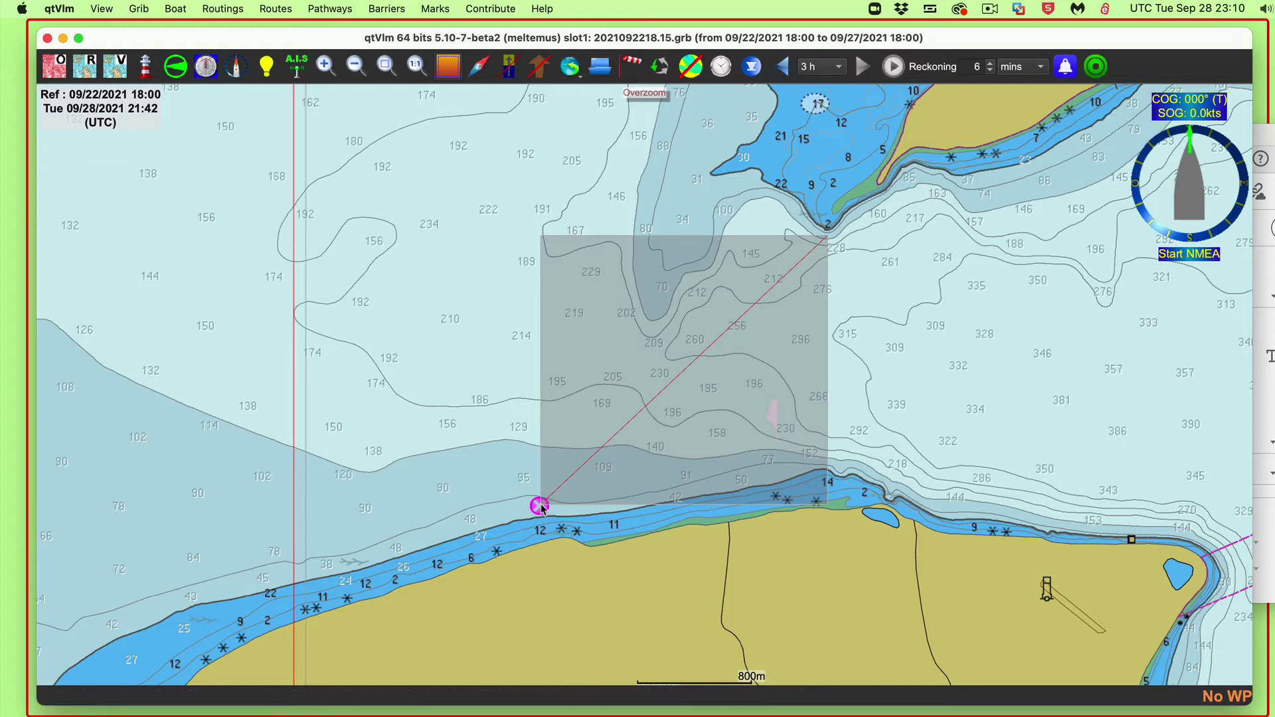
mouse_move(672, 392)
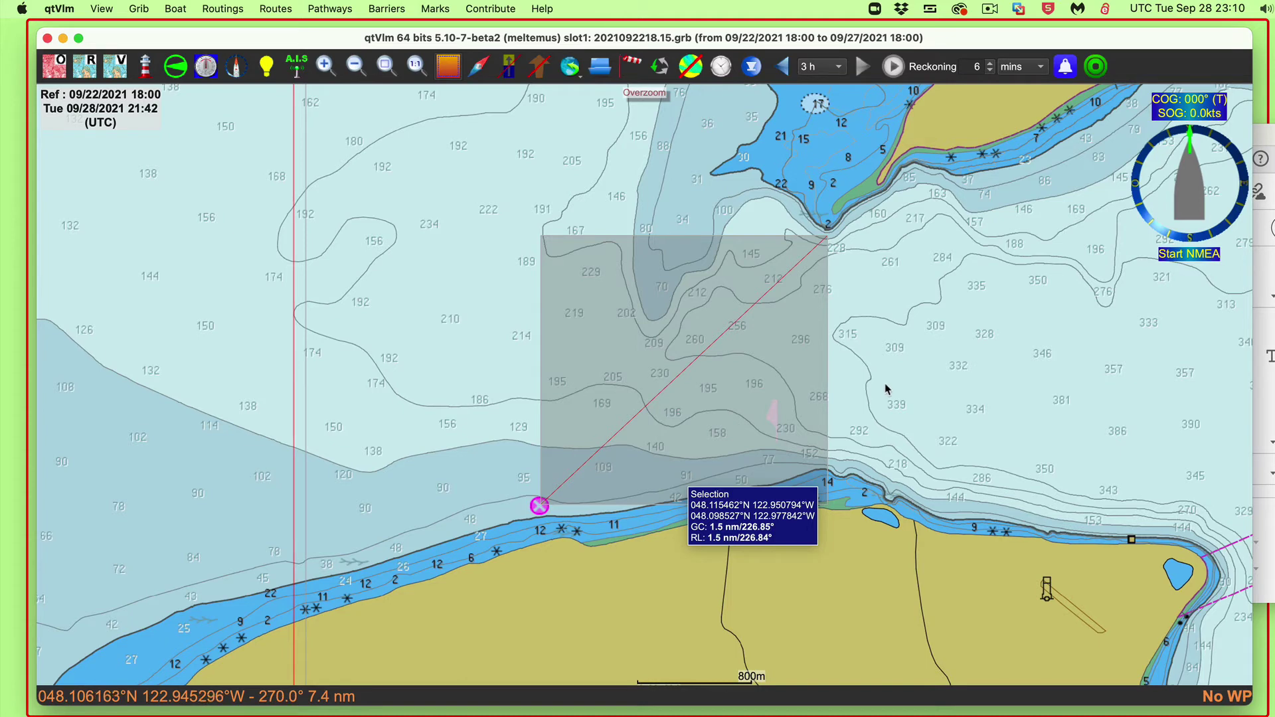
click(799, 393)
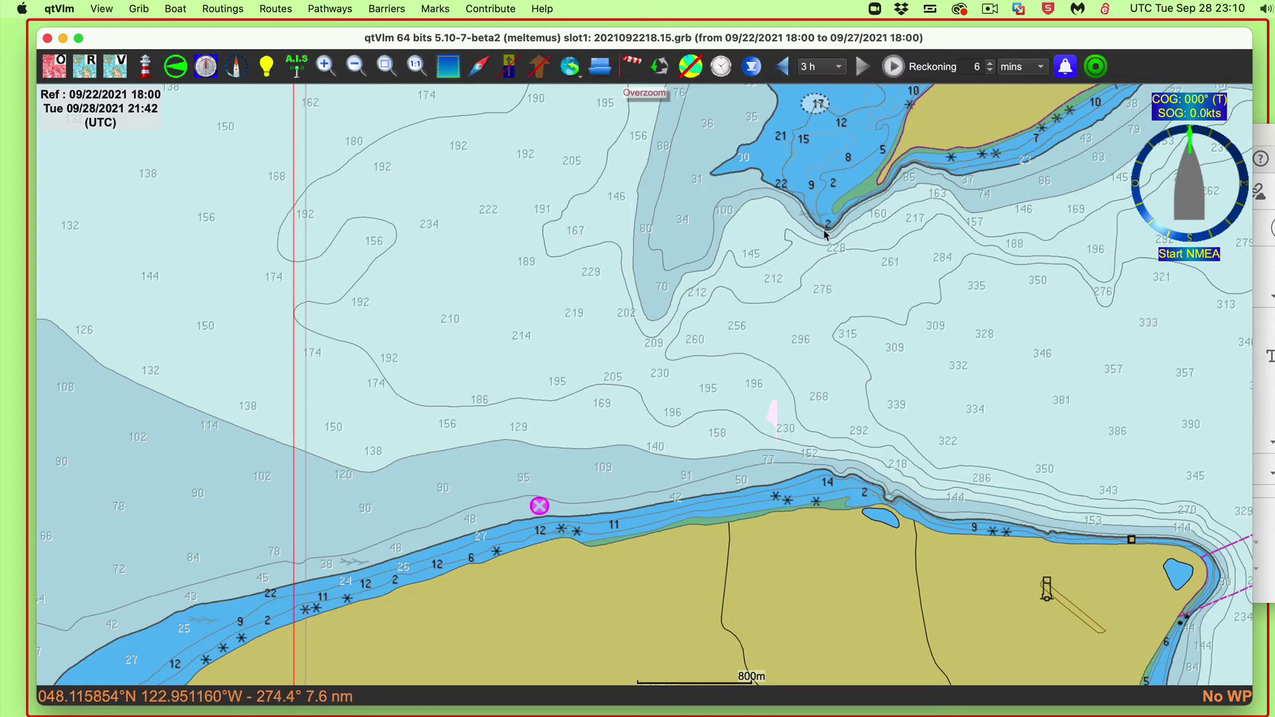
drag(825, 285, 550, 498)
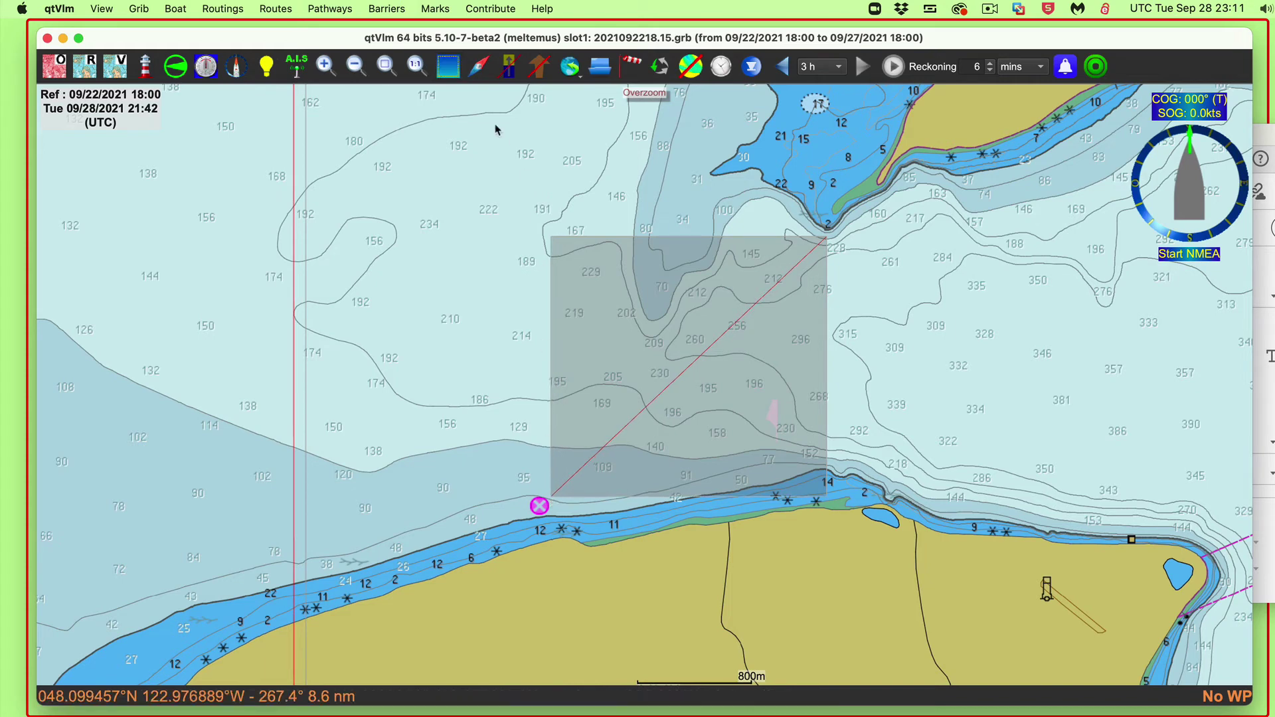
click(563, 281)
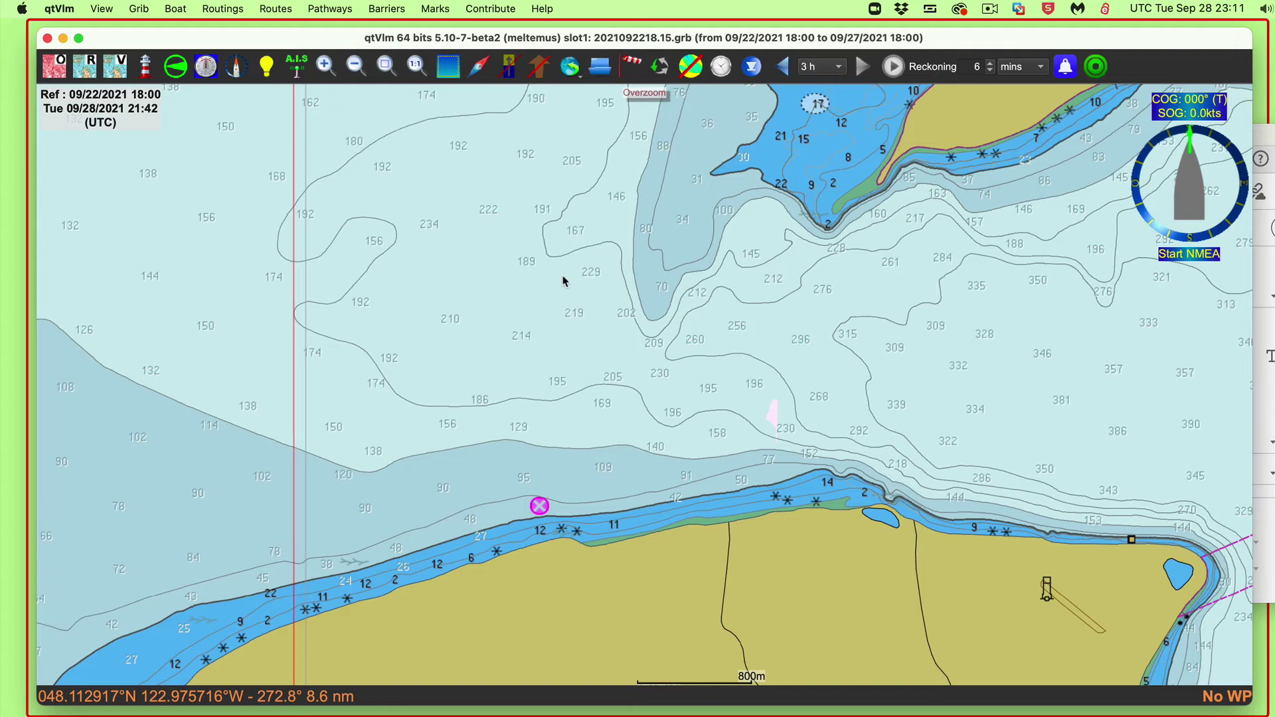
- Create a pathway named eeeee and start appending POIs to it on the chart
click(331, 9)
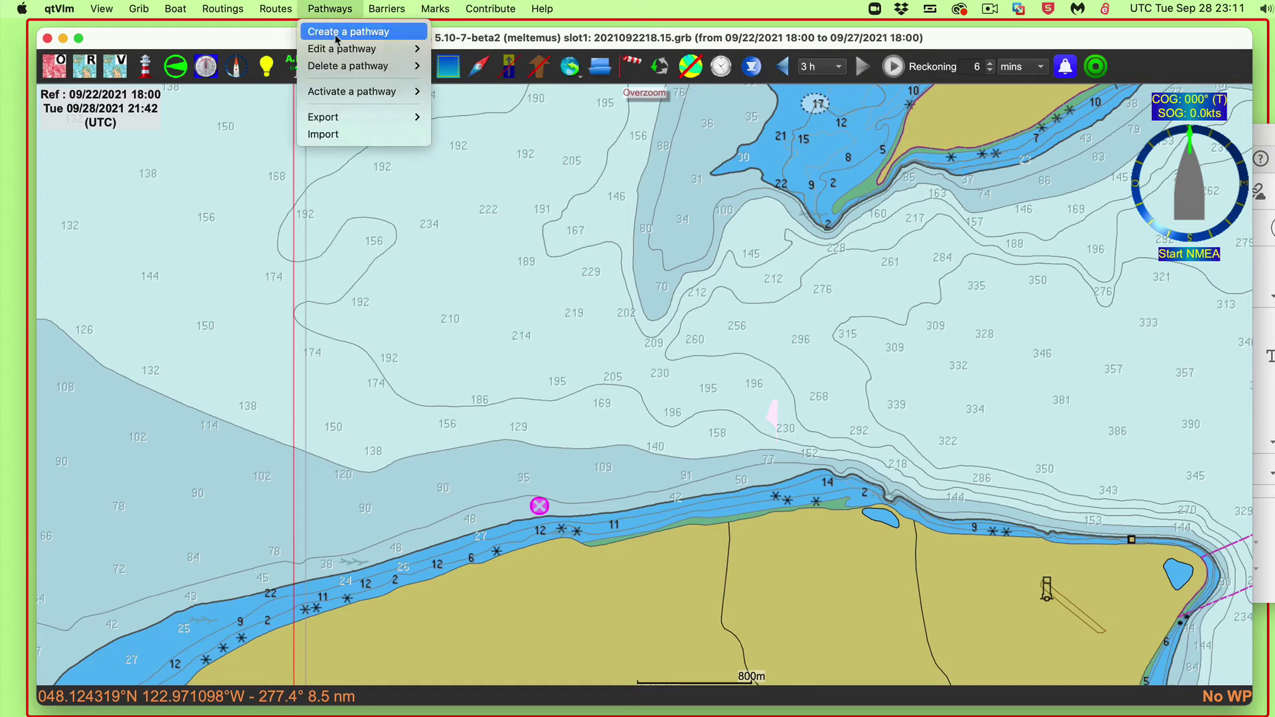
click(337, 34)
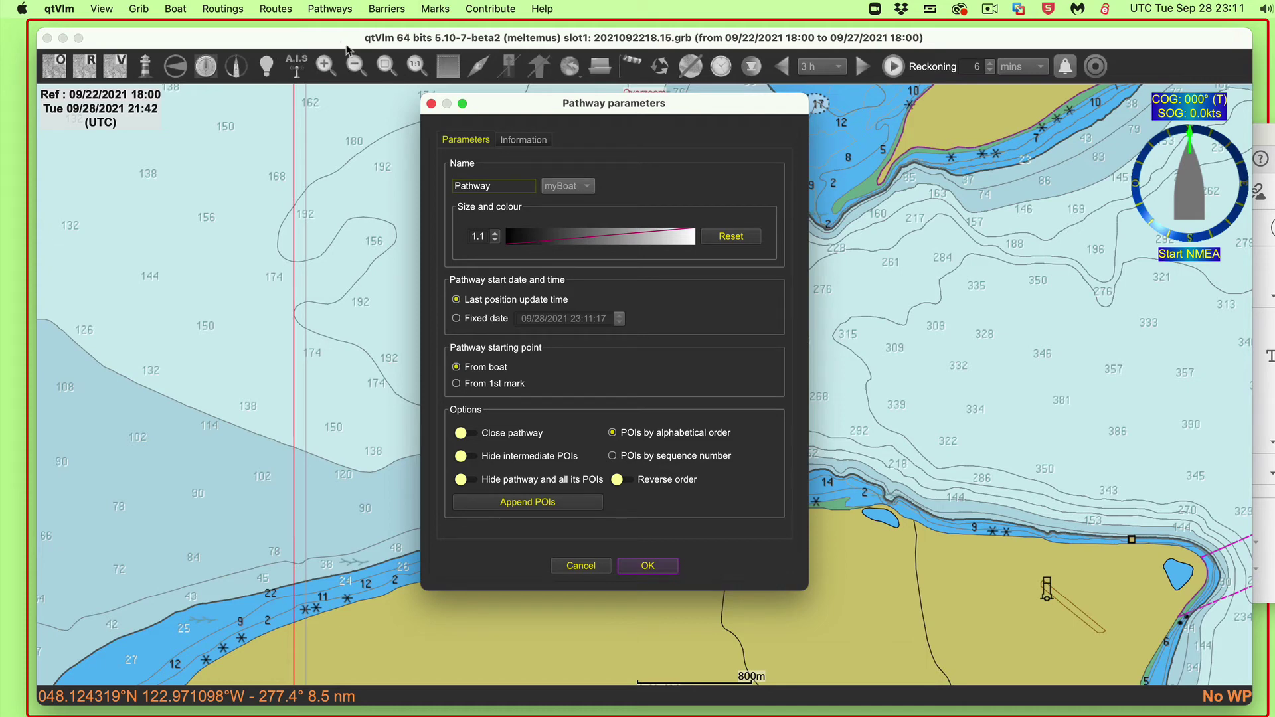
double_click(482, 185)
text(eeeee)
click(539, 503)
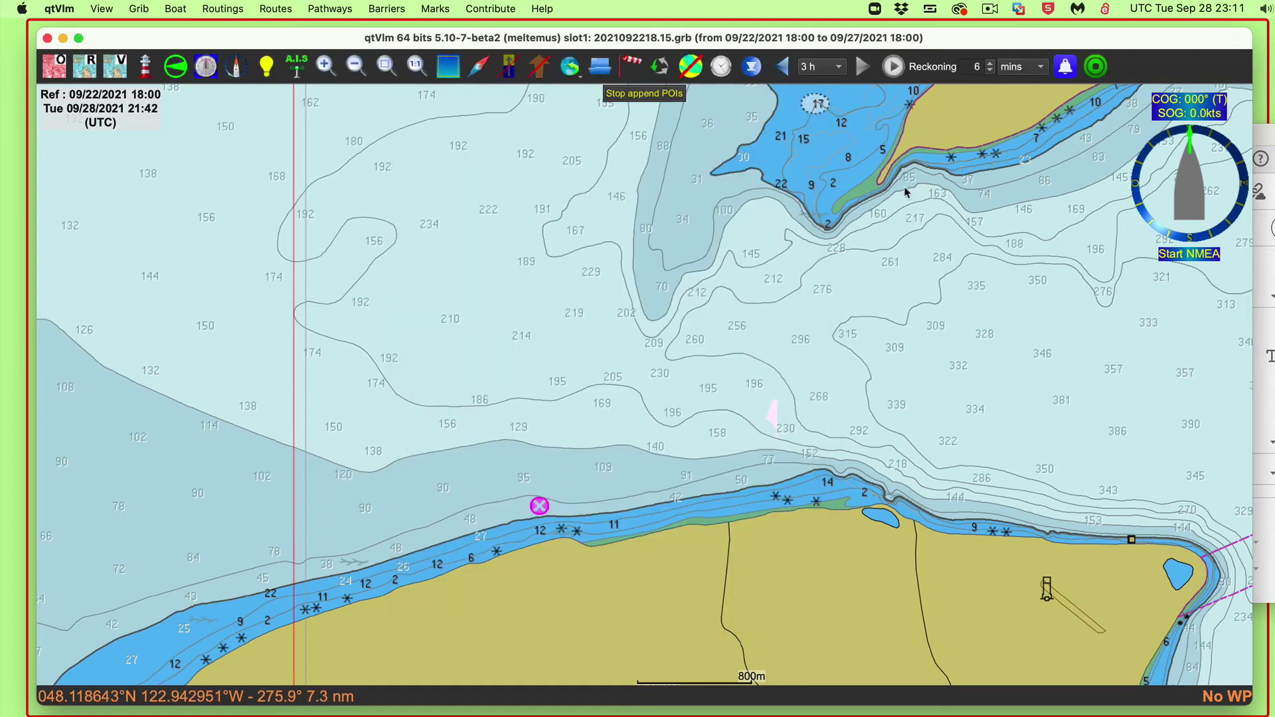
- Place the pathway's first POI at the island's southern tip and its second just above the magenta symbol, and finish appending
click(824, 235)
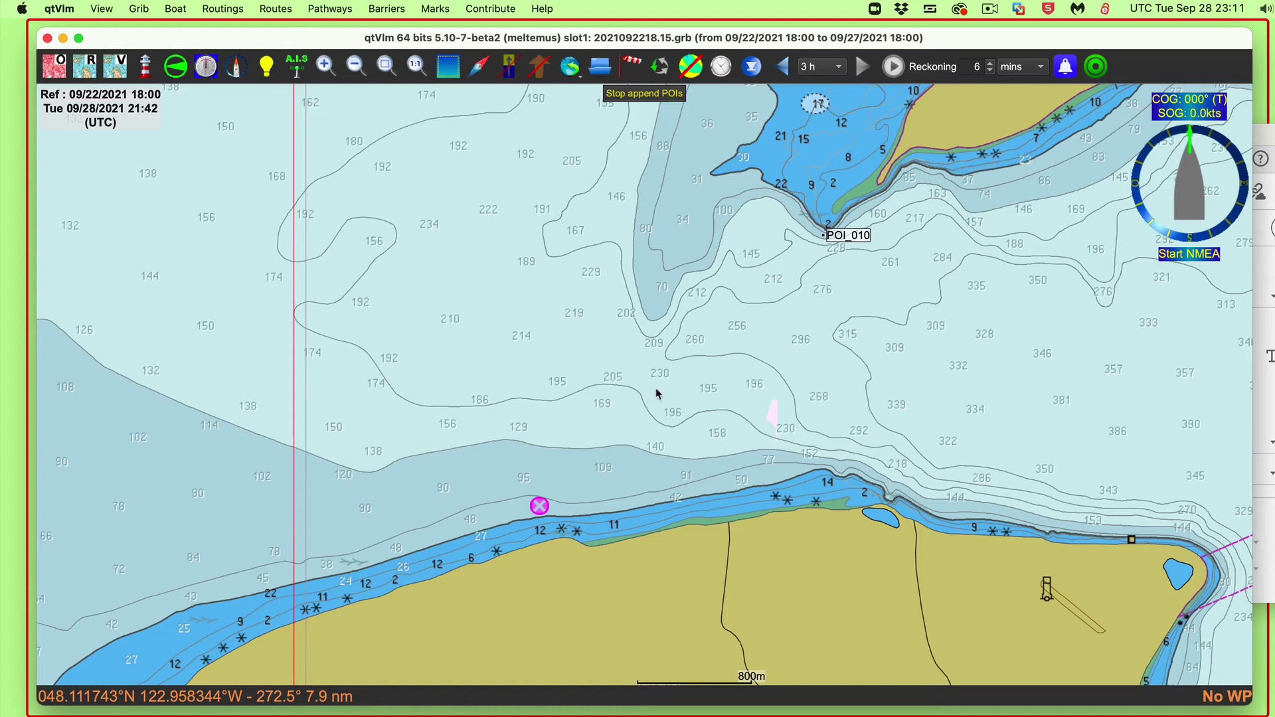
click(557, 465)
mouse_move(557, 467)
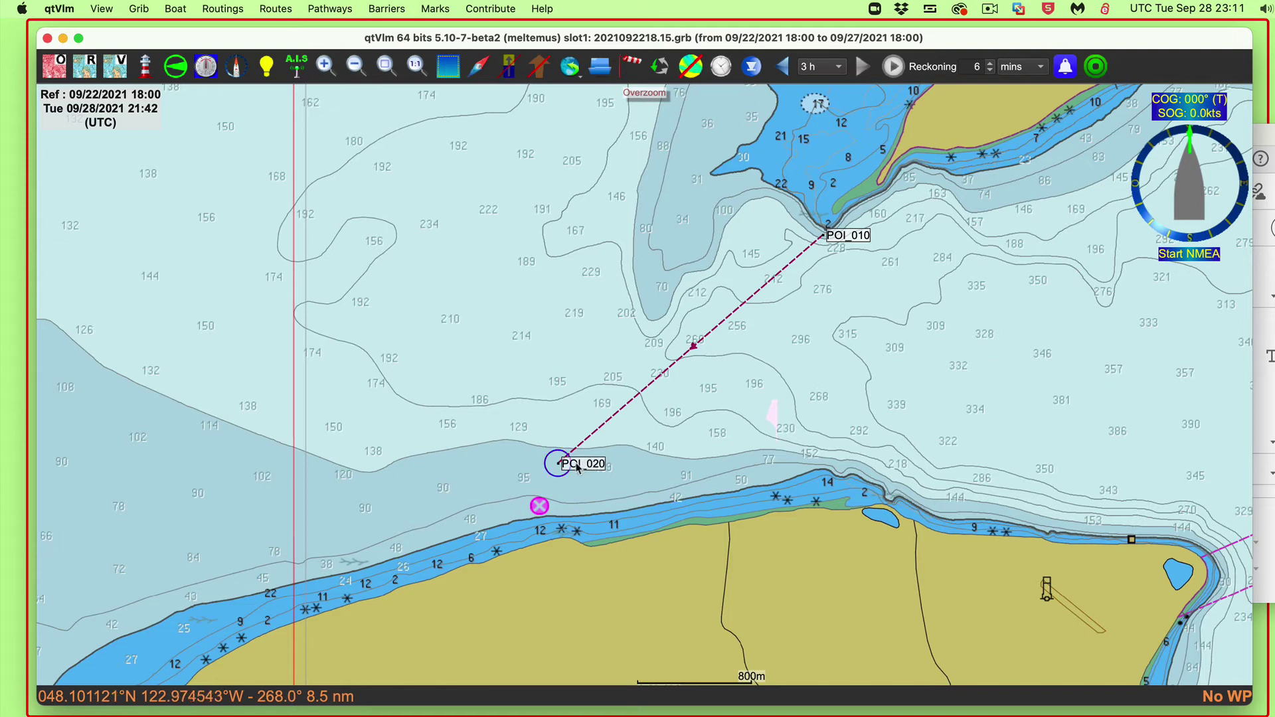
- Move the pathway's second POI onto the magenta symbol and on to open water farther north, checking the leg's bearing and range
drag(584, 466, 568, 511)
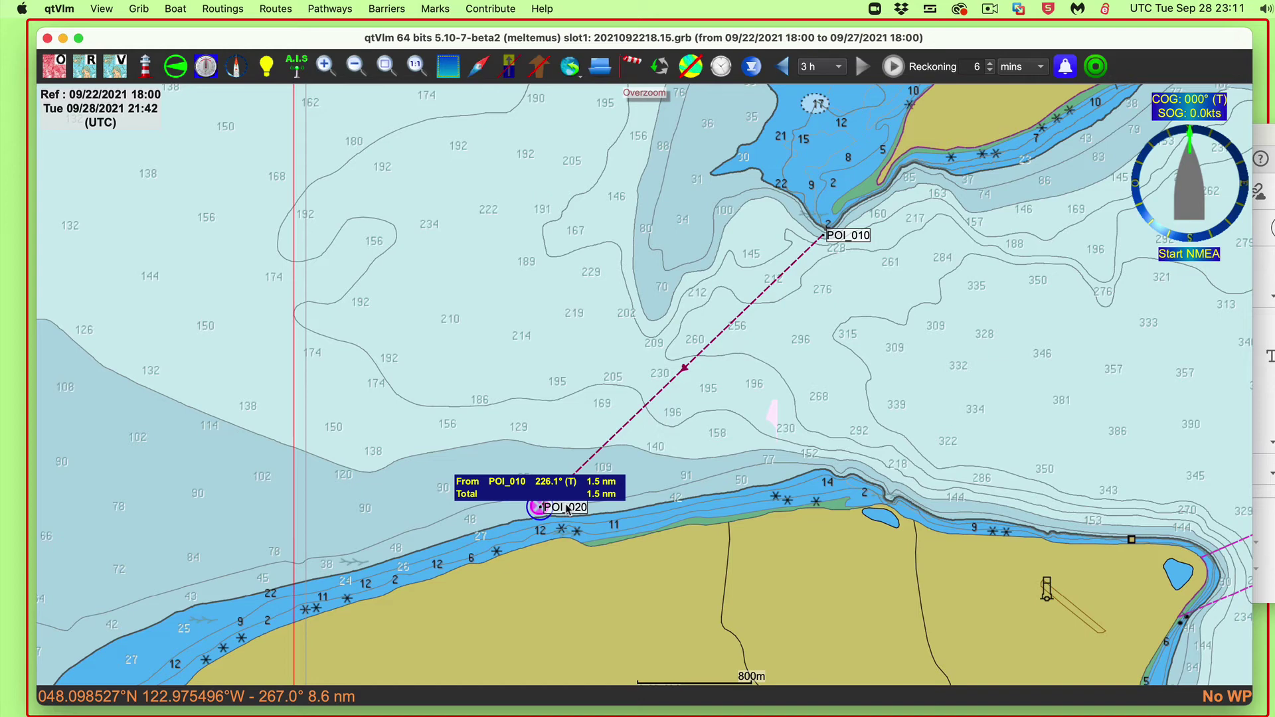
drag(568, 510, 542, 380)
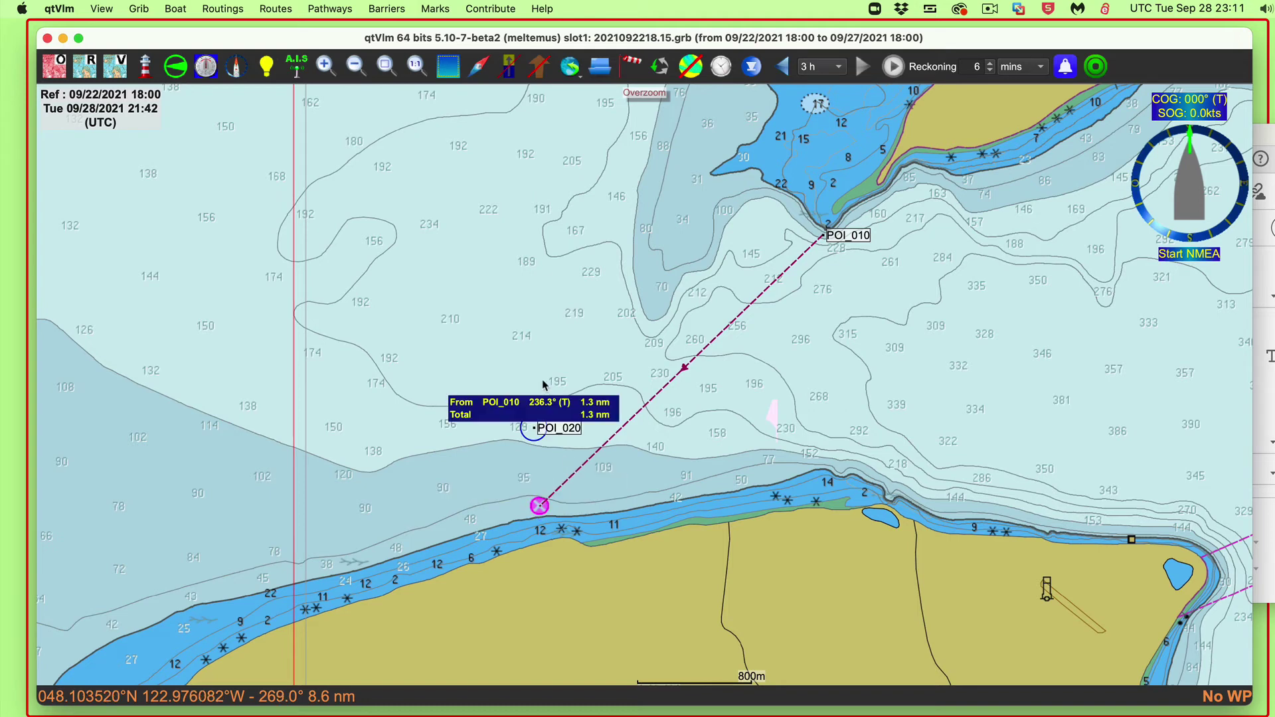
drag(539, 328, 884, 490)
drag(1023, 438, 574, 377)
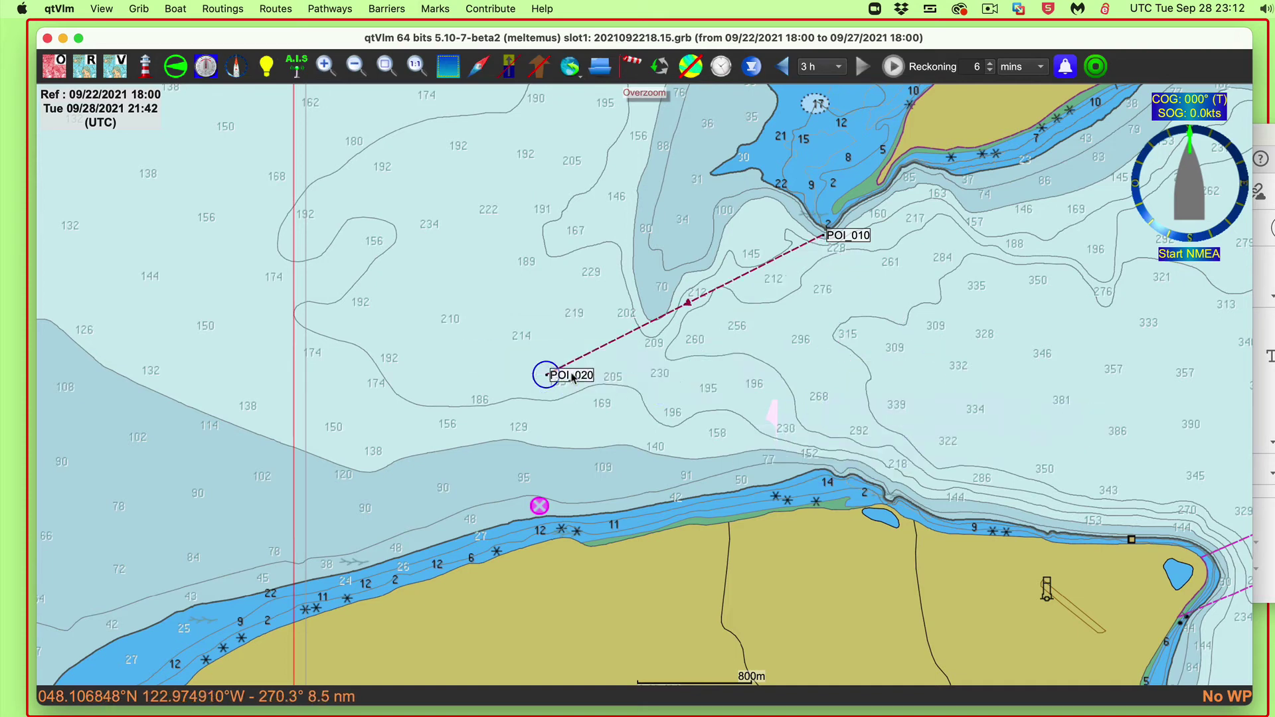
- Delete the pathway eeeee, leaving its POIs on the chart
right_click(708, 293)
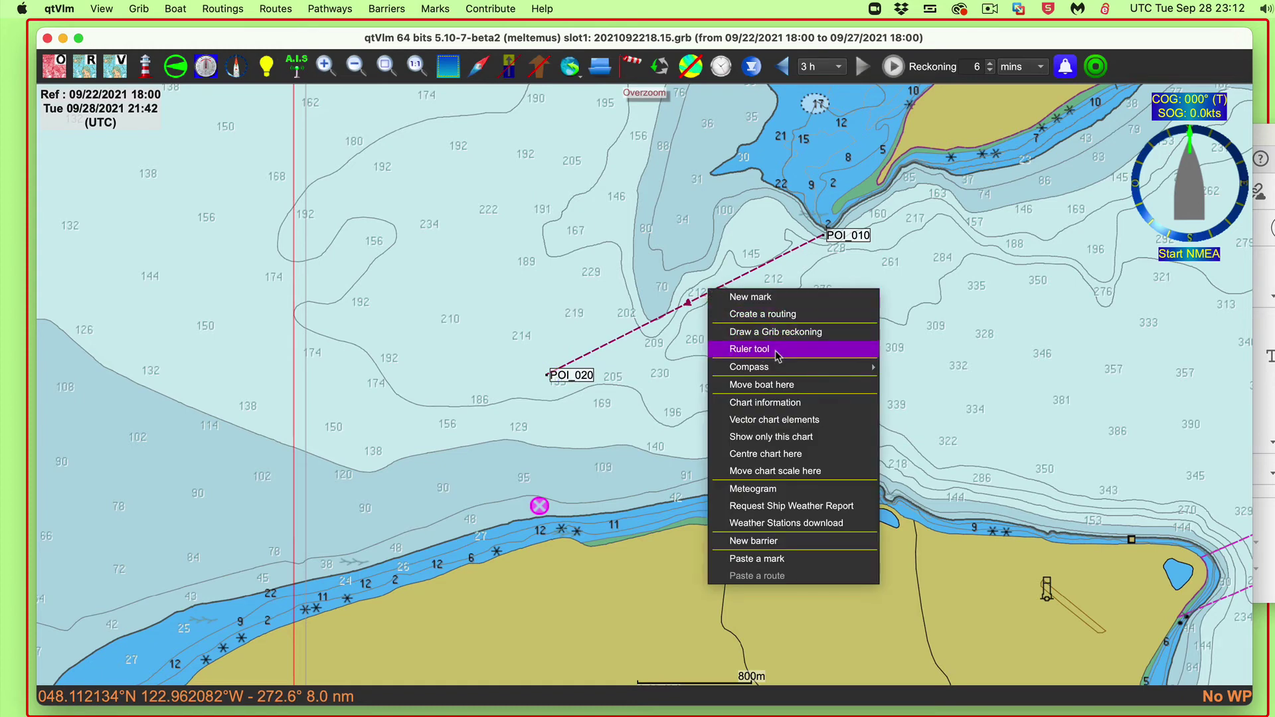
click(640, 360)
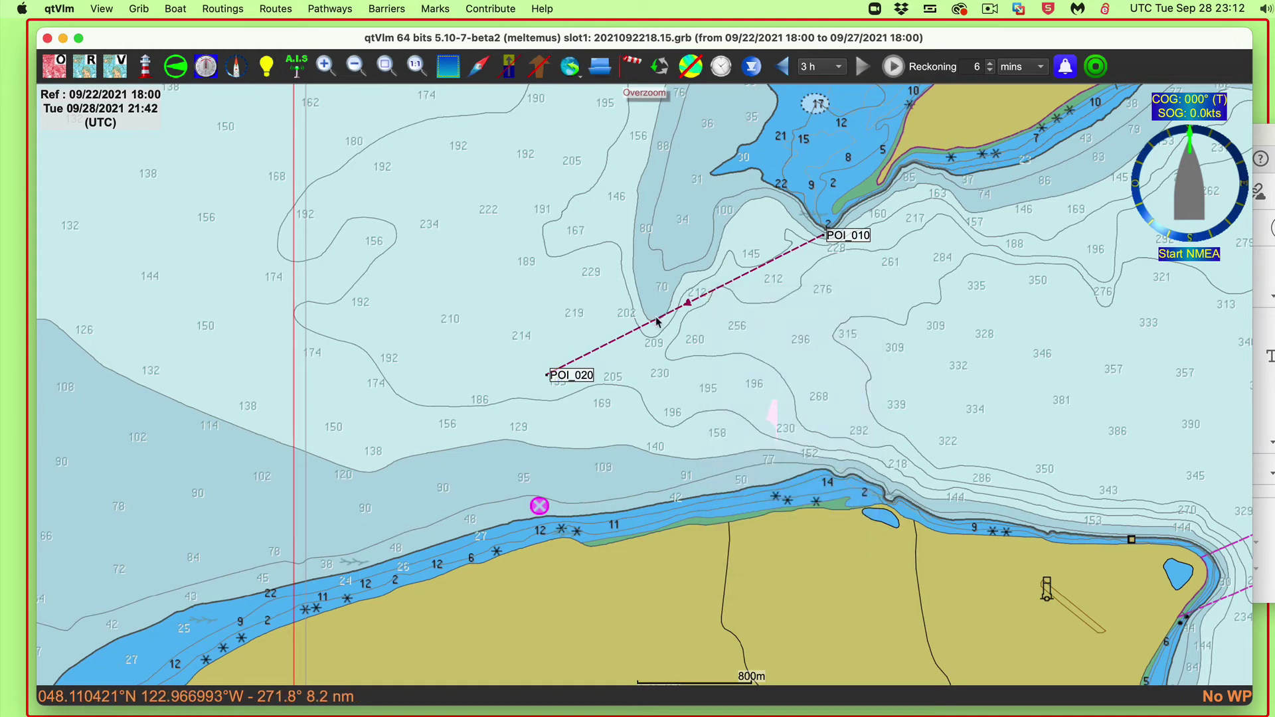
right_click(655, 322)
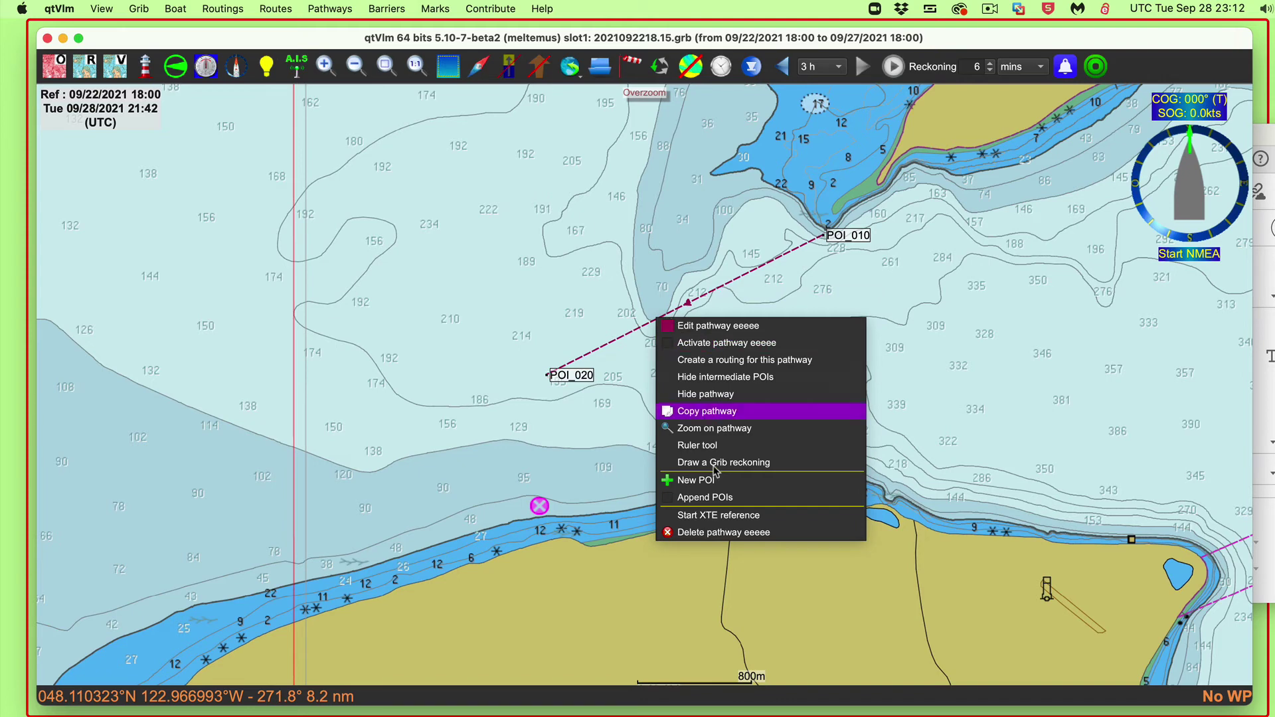
click(717, 533)
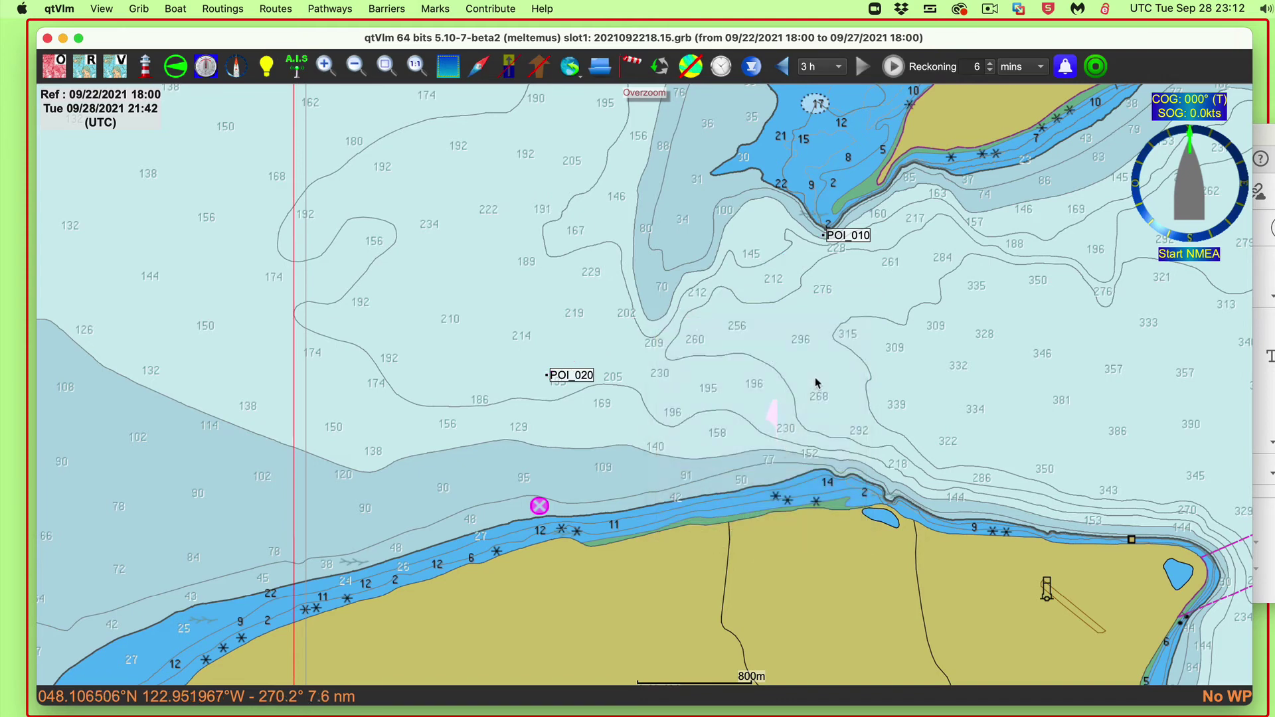
- Select the area around the two leftover POIs and delete all mark types inside it
scroll(923, 296, up, 2)
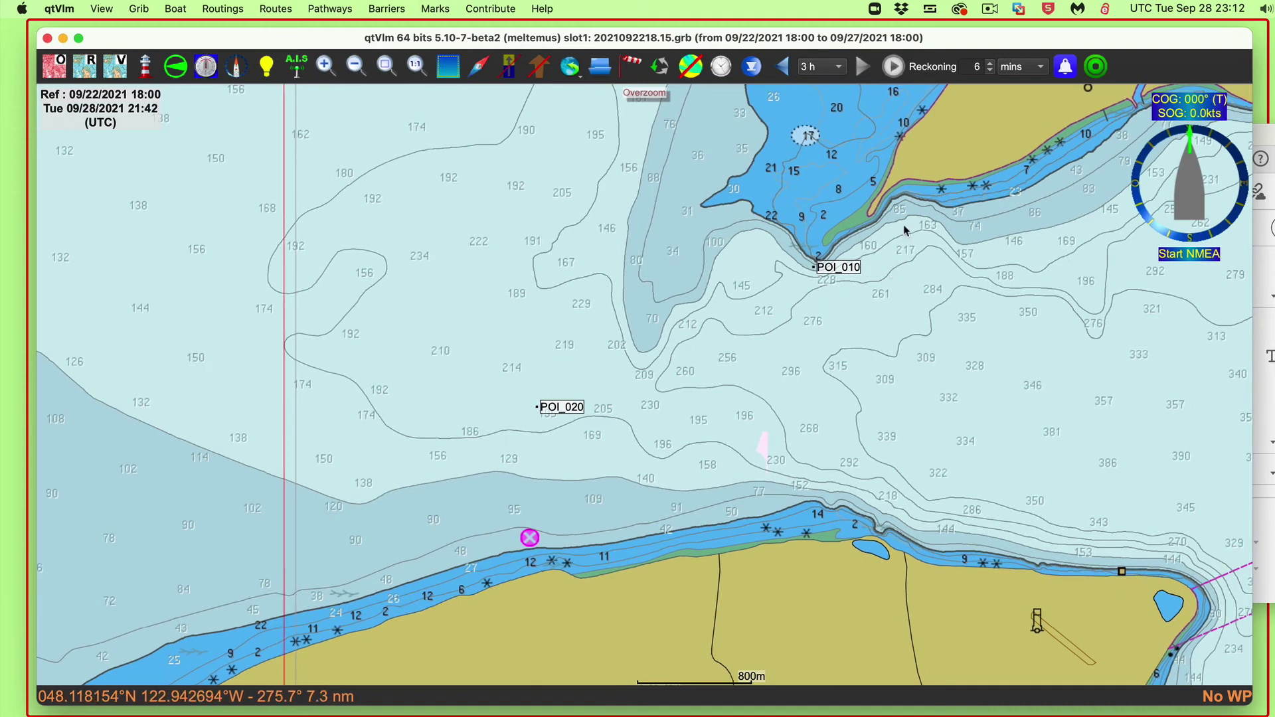
drag(904, 226, 395, 459)
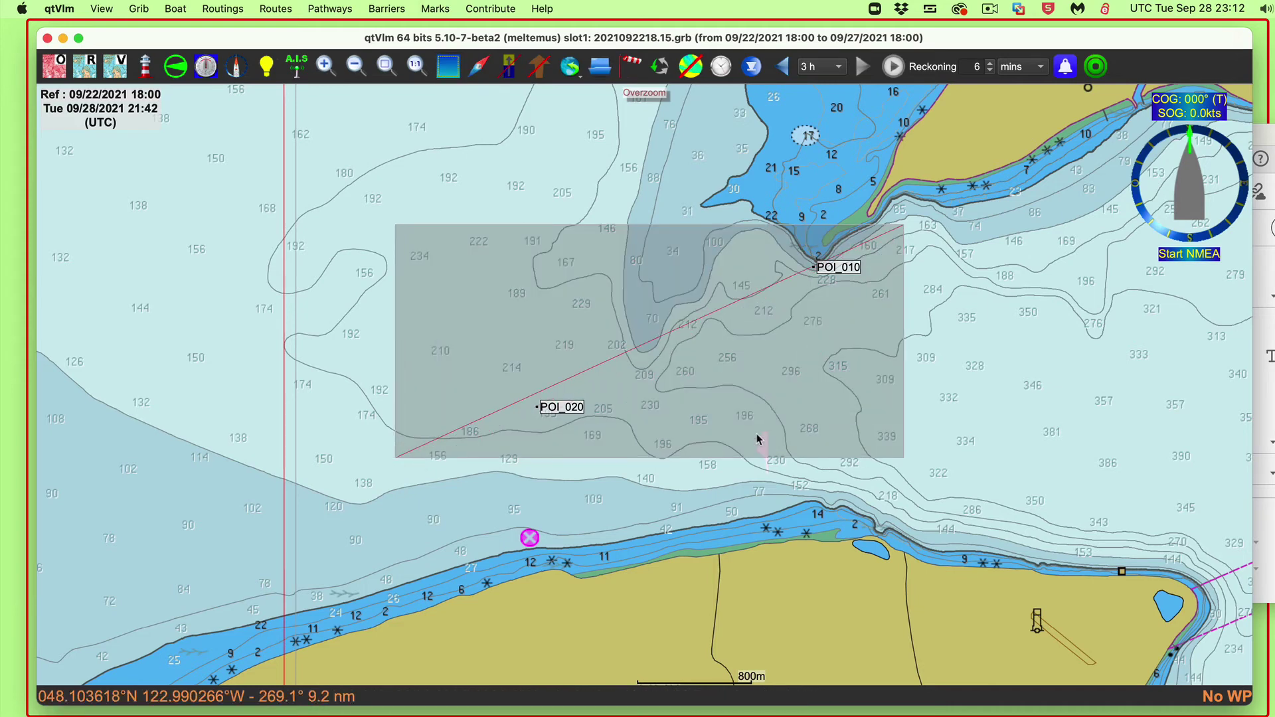
right_click(806, 352)
click(834, 376)
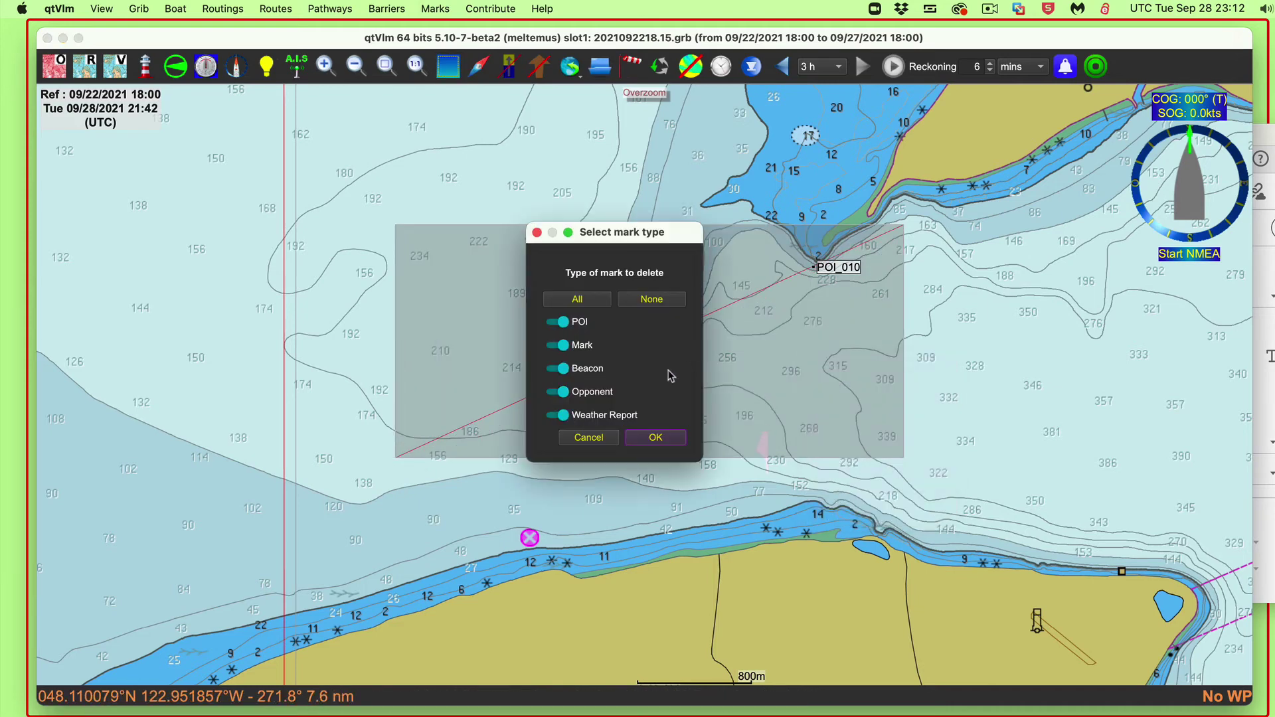
click(656, 437)
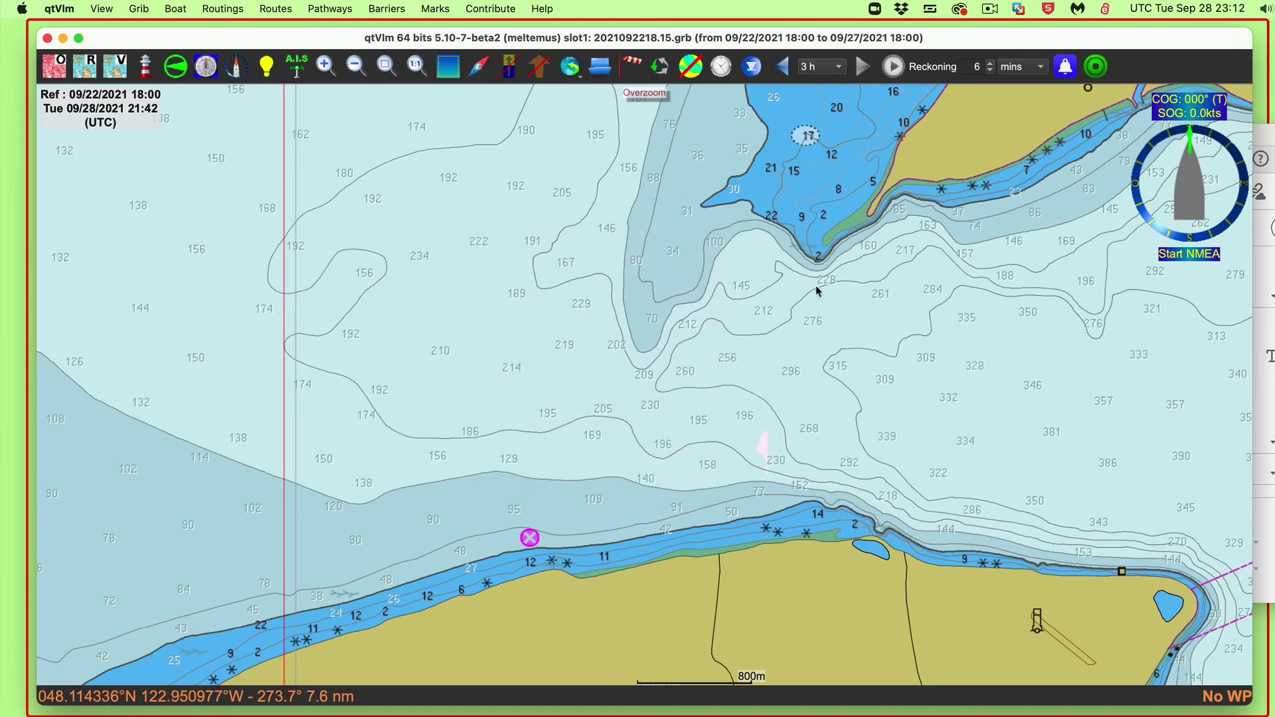
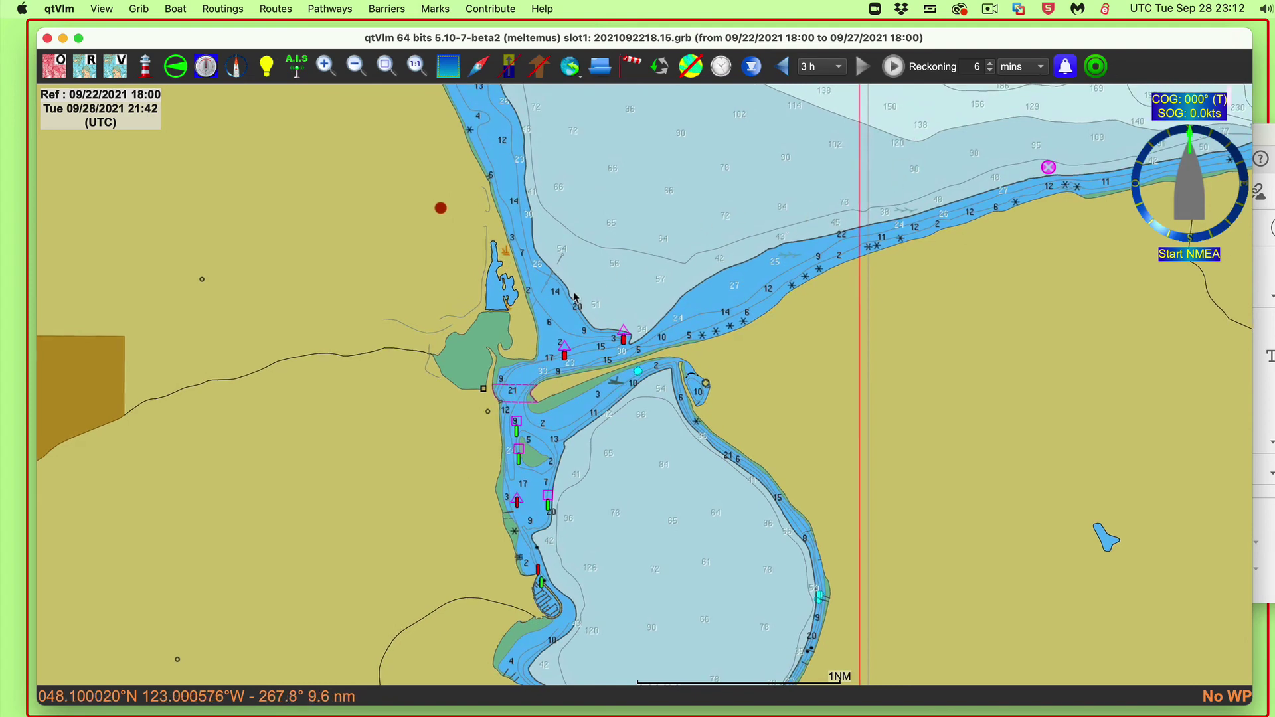
- Create a new pathway named sssss and start appending POIs to it
click(318, 9)
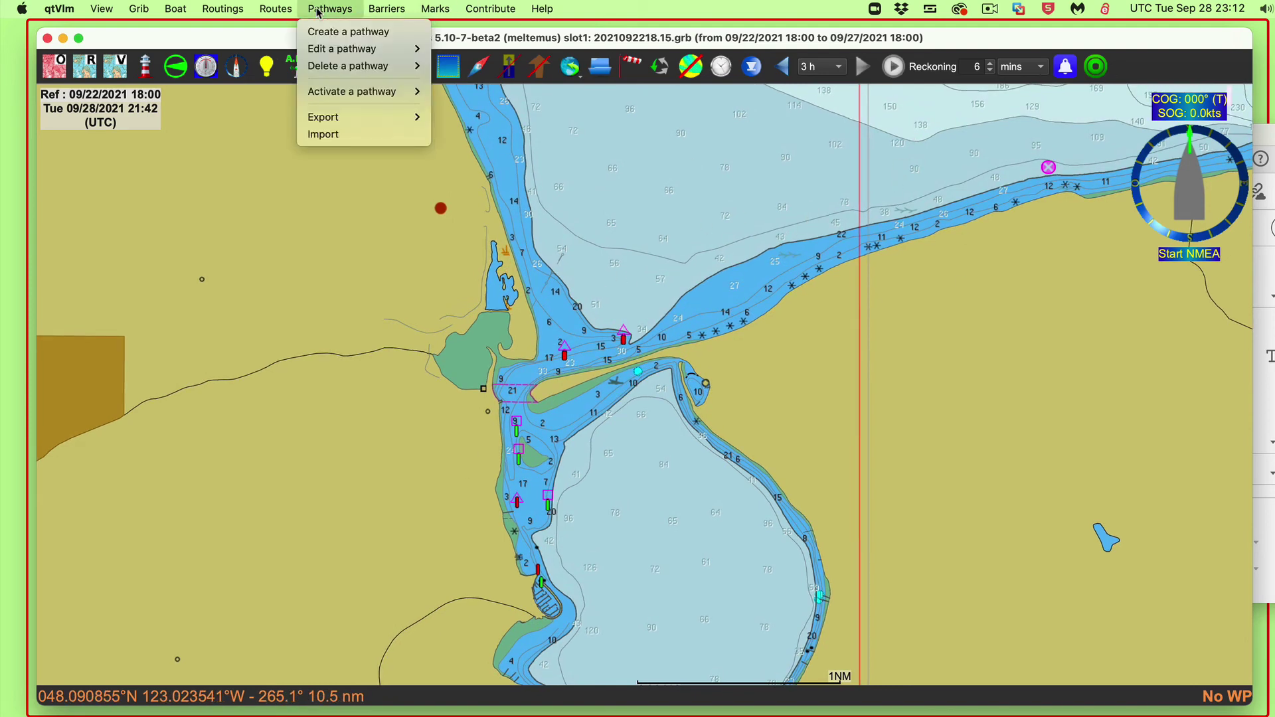
click(342, 33)
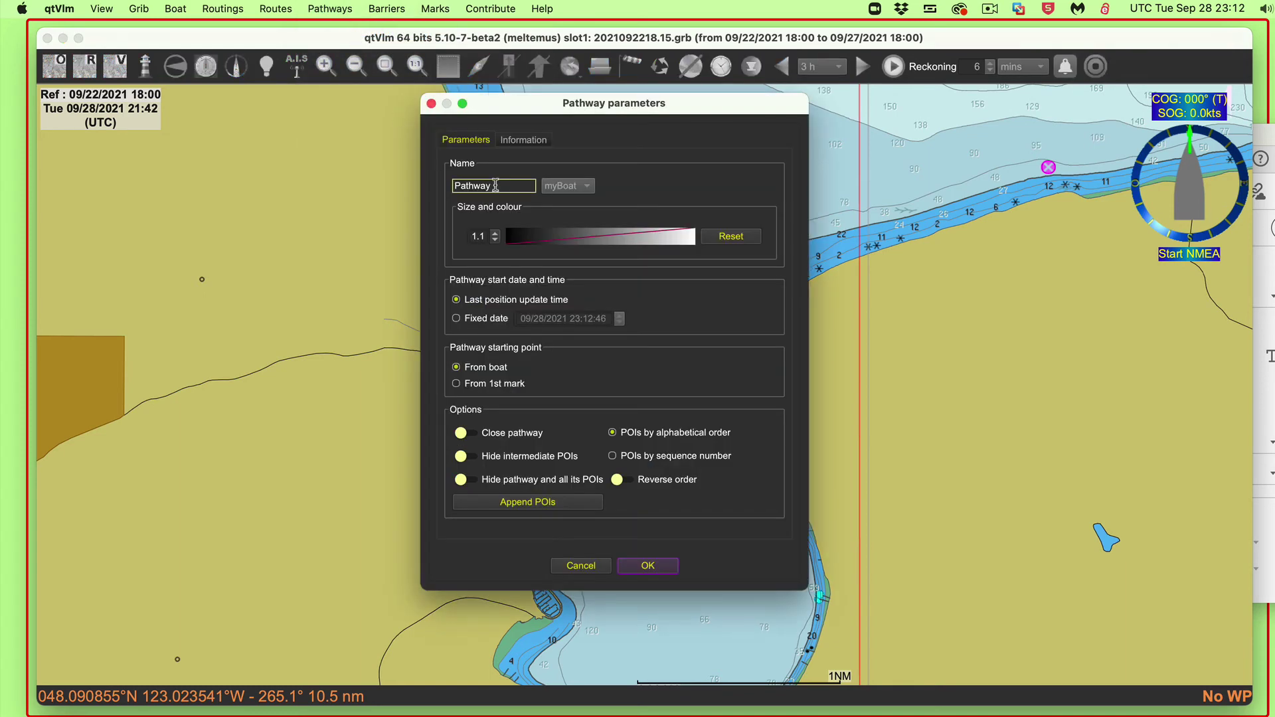
drag(494, 186, 449, 186)
text(sssss)
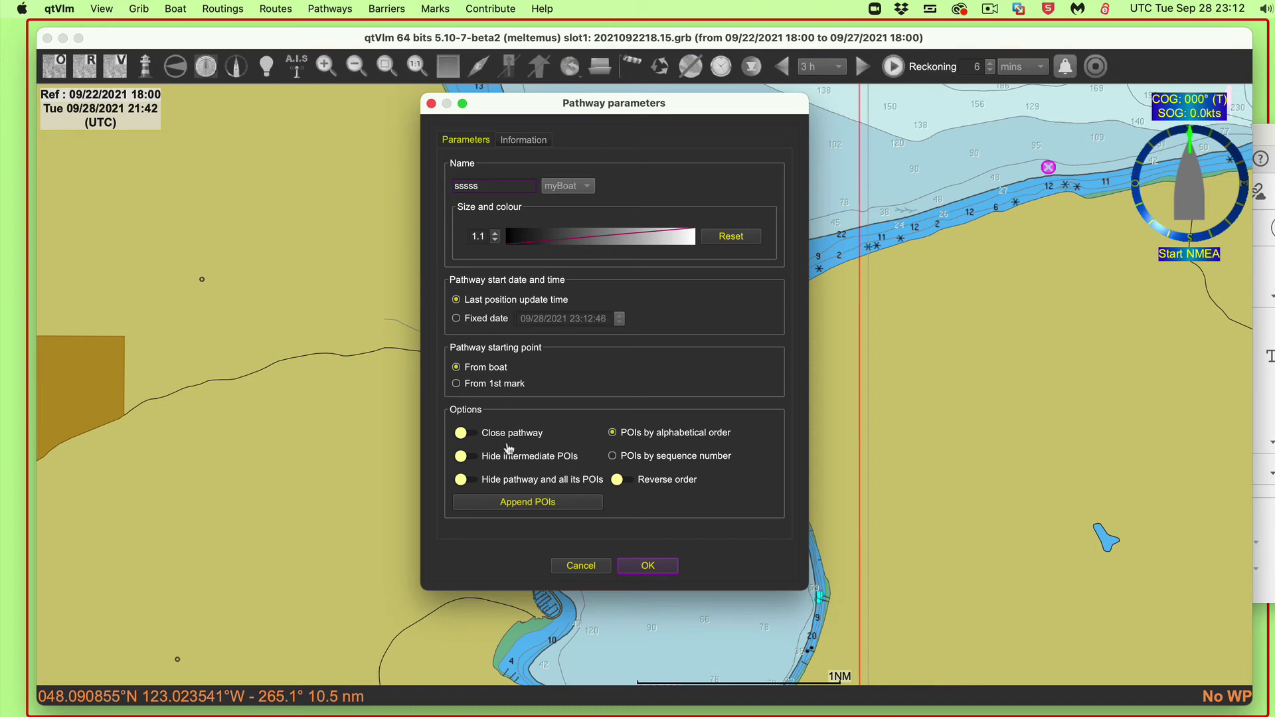
click(546, 503)
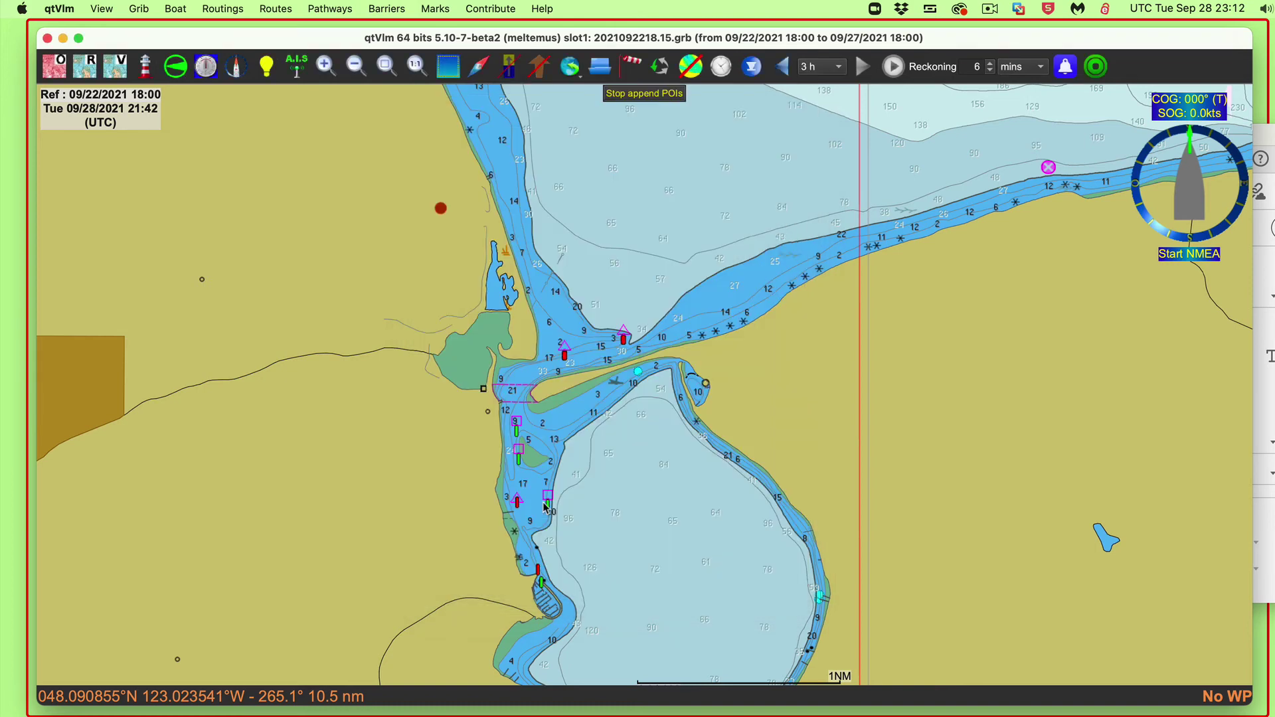
- Place eight POIs from the open water northeast of the entrance, west and south through the marked channel, into the inner bay, and finish appending
click(828, 178)
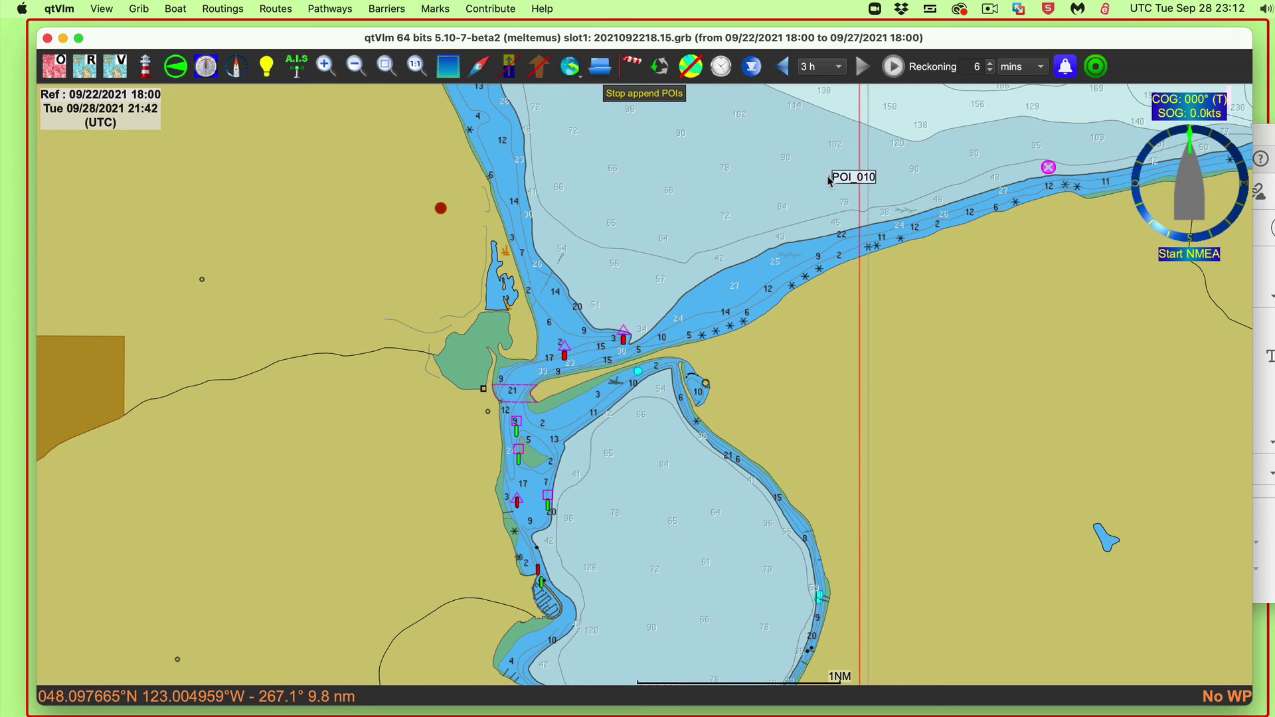
click(644, 341)
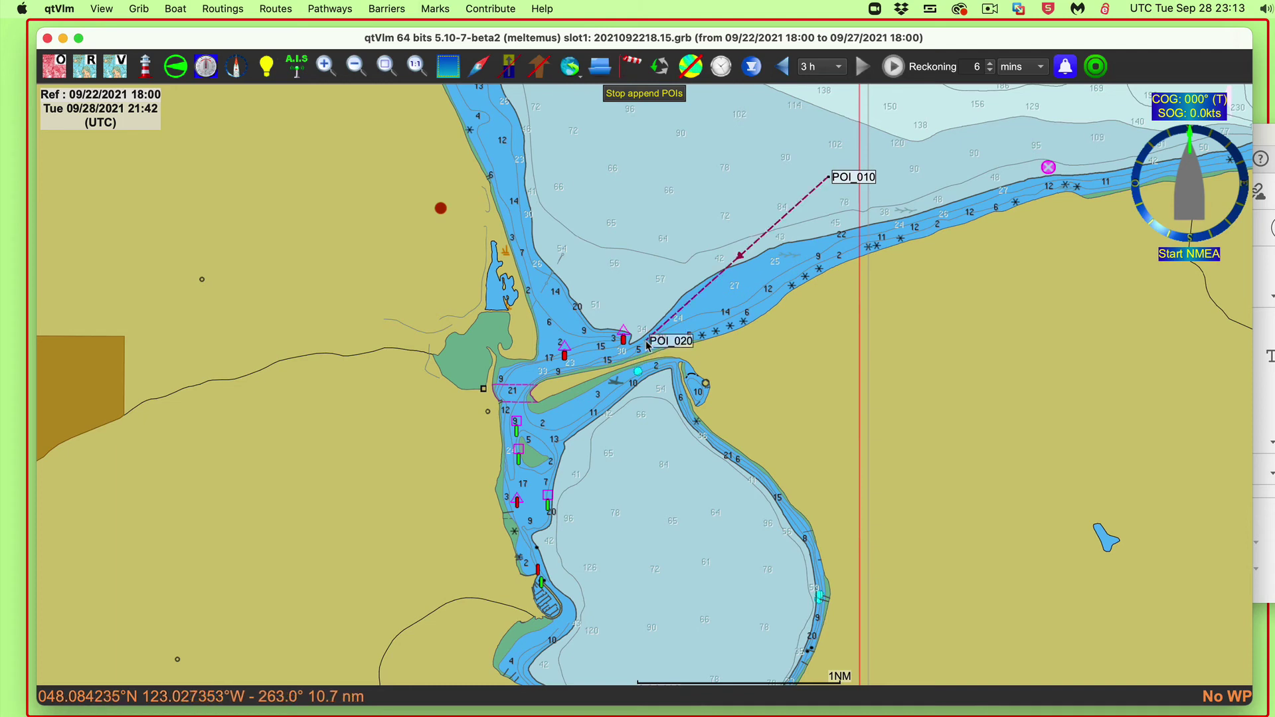
click(564, 366)
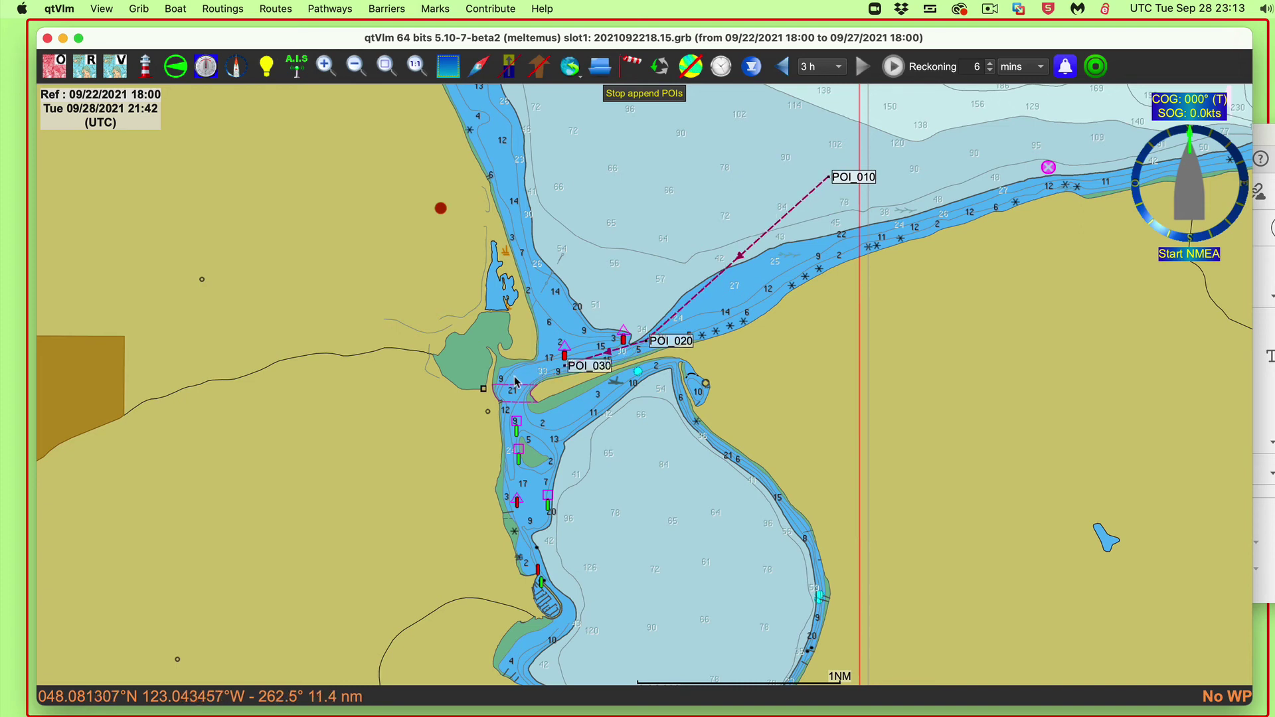
click(516, 378)
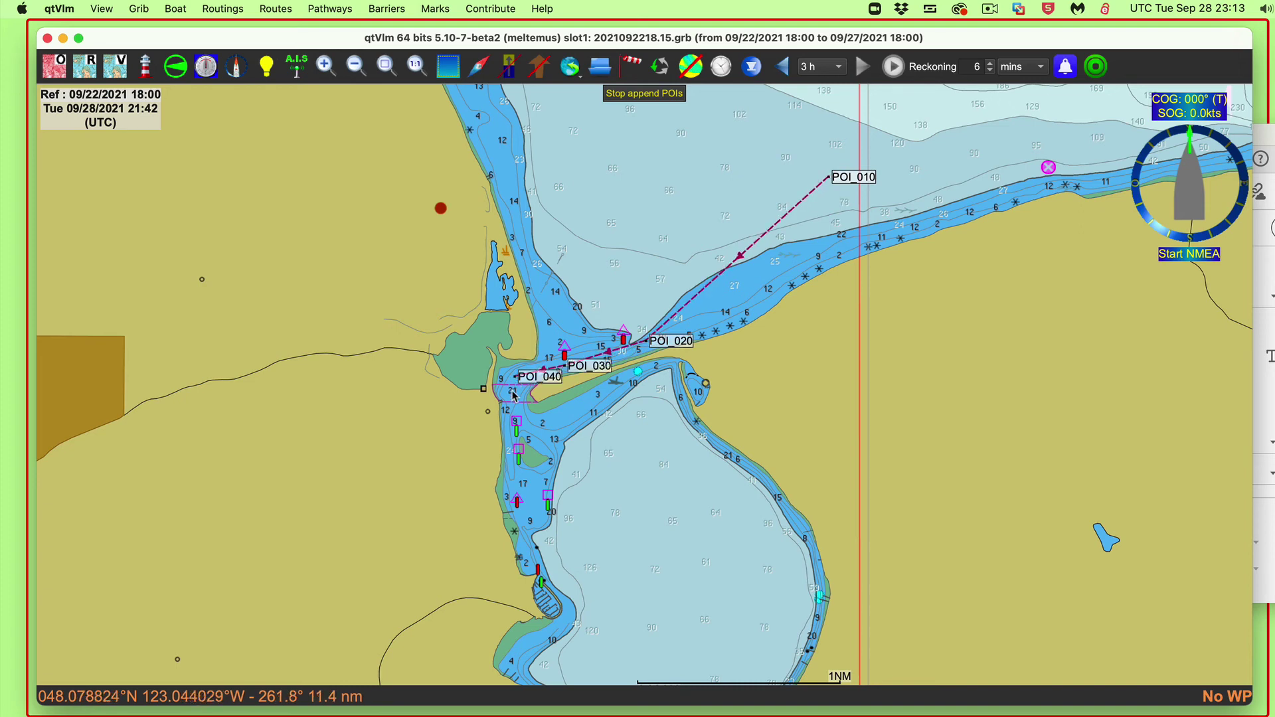
click(509, 397)
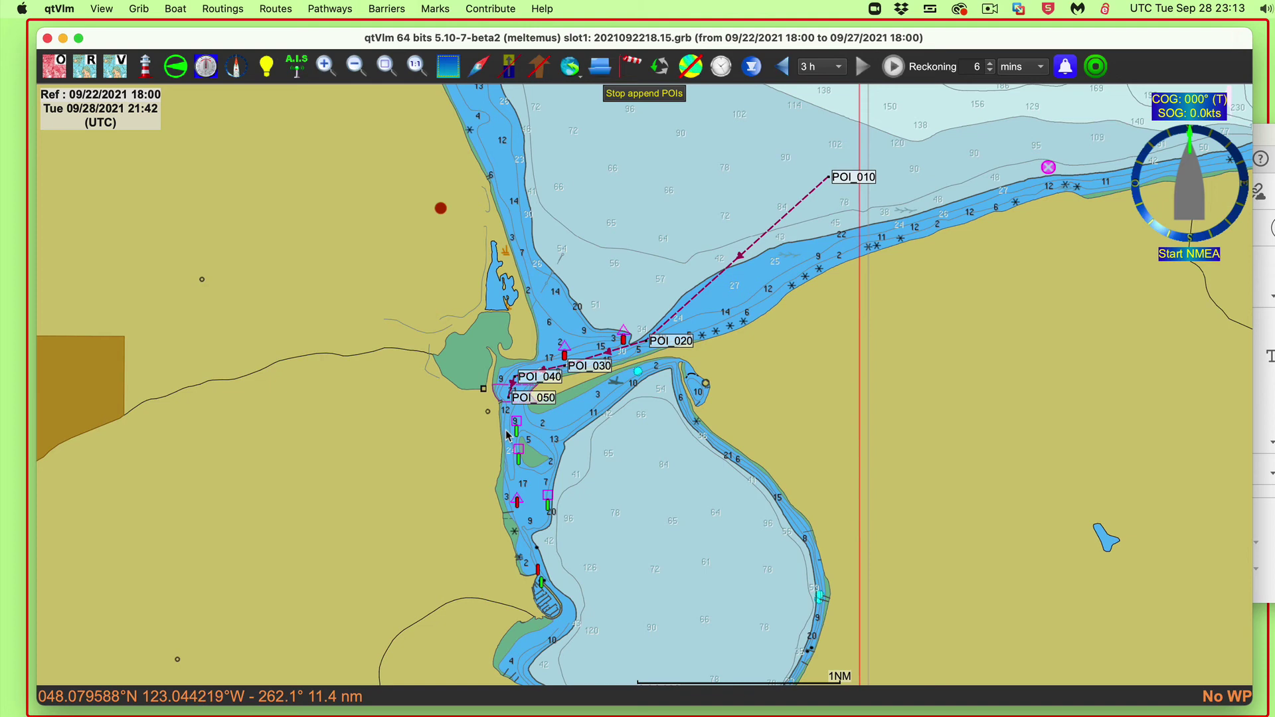
click(514, 473)
click(536, 531)
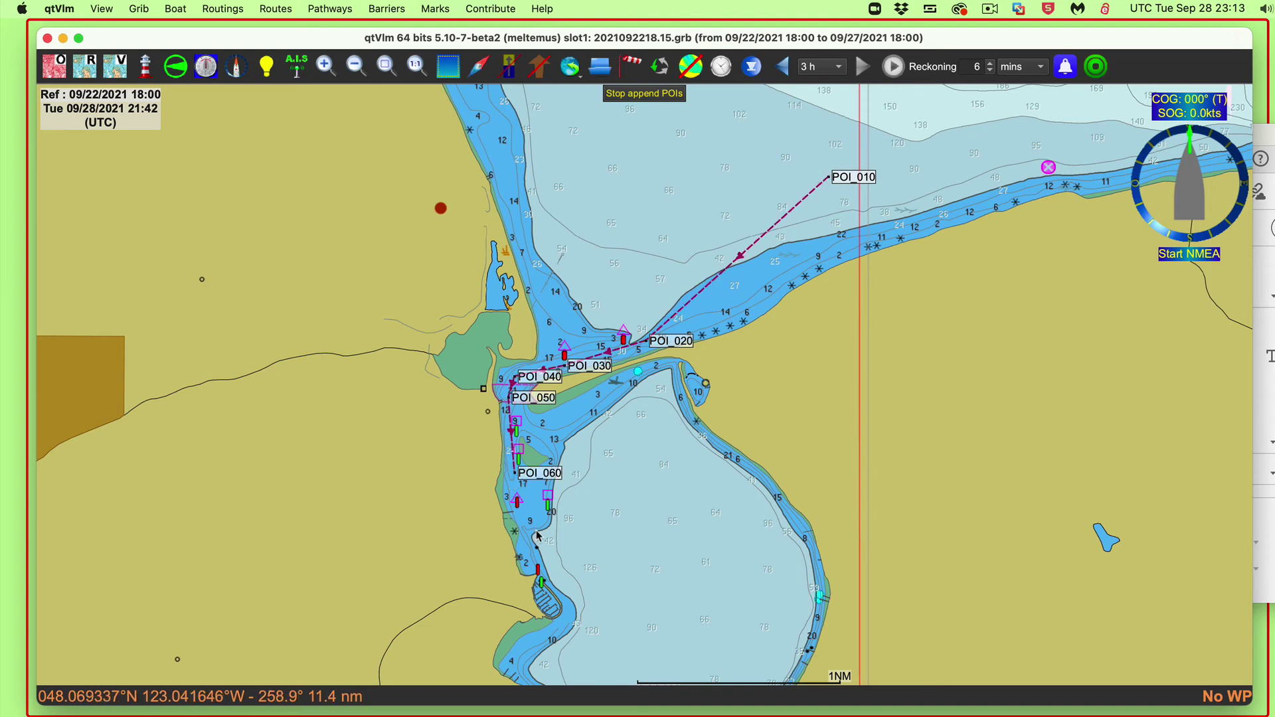
click(659, 583)
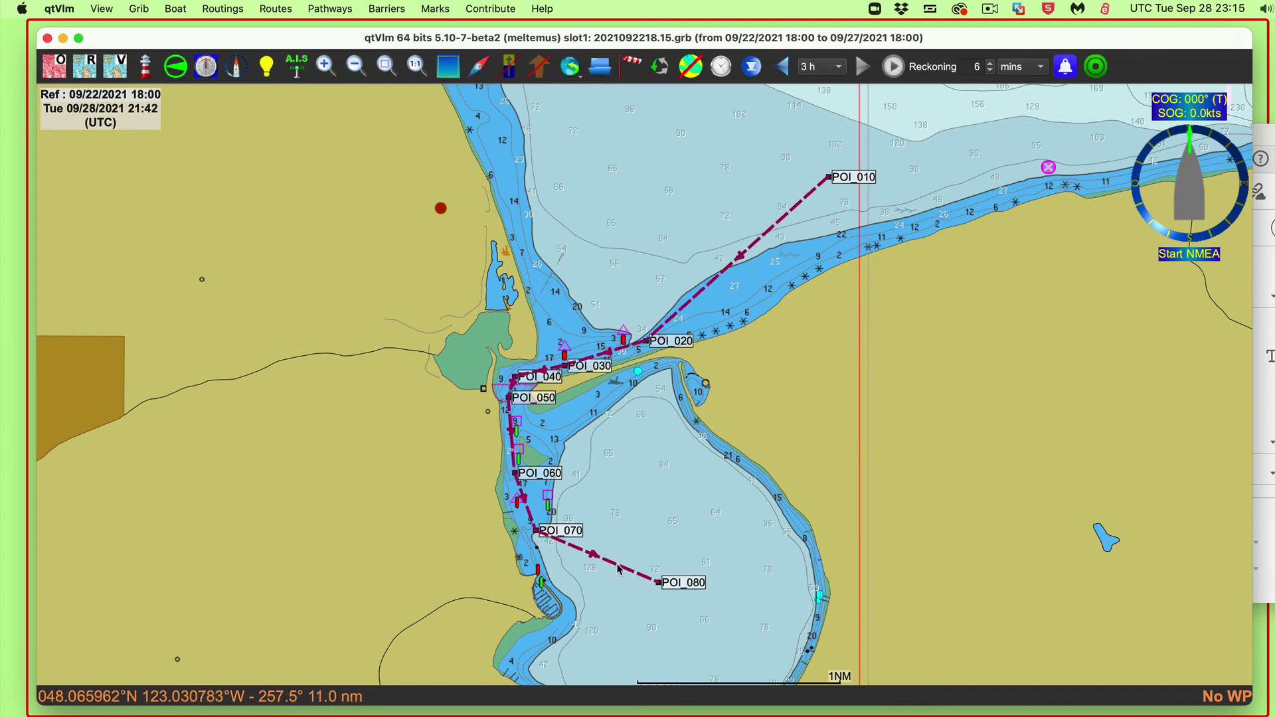
- Check the range and bearing of the pathway's last and first legs, along with its total distance
mouse_move(617, 569)
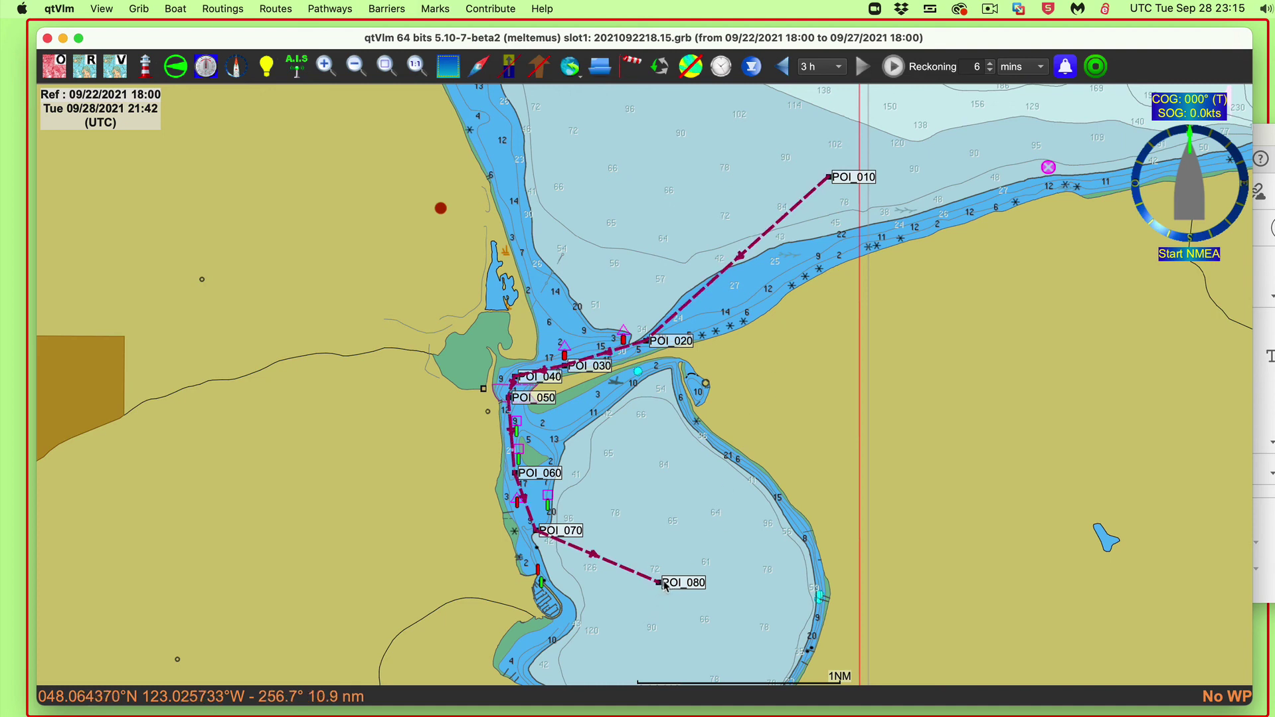
mouse_move(663, 584)
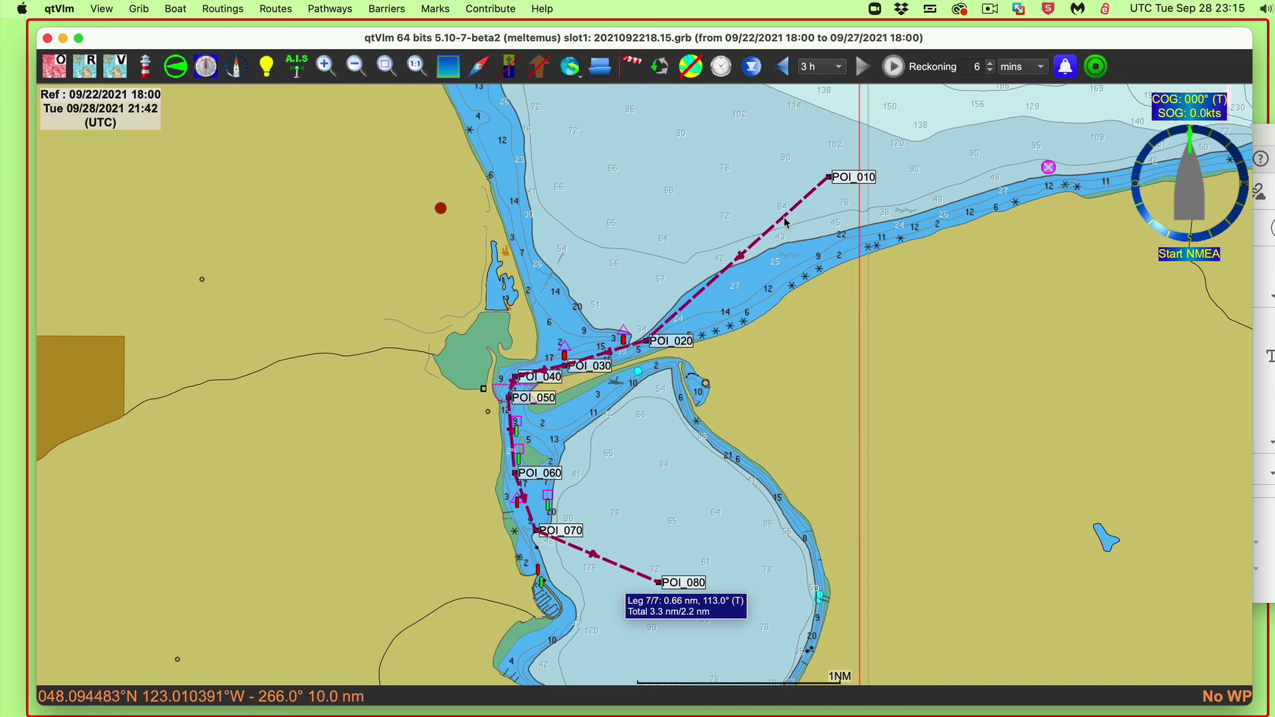
mouse_move(785, 223)
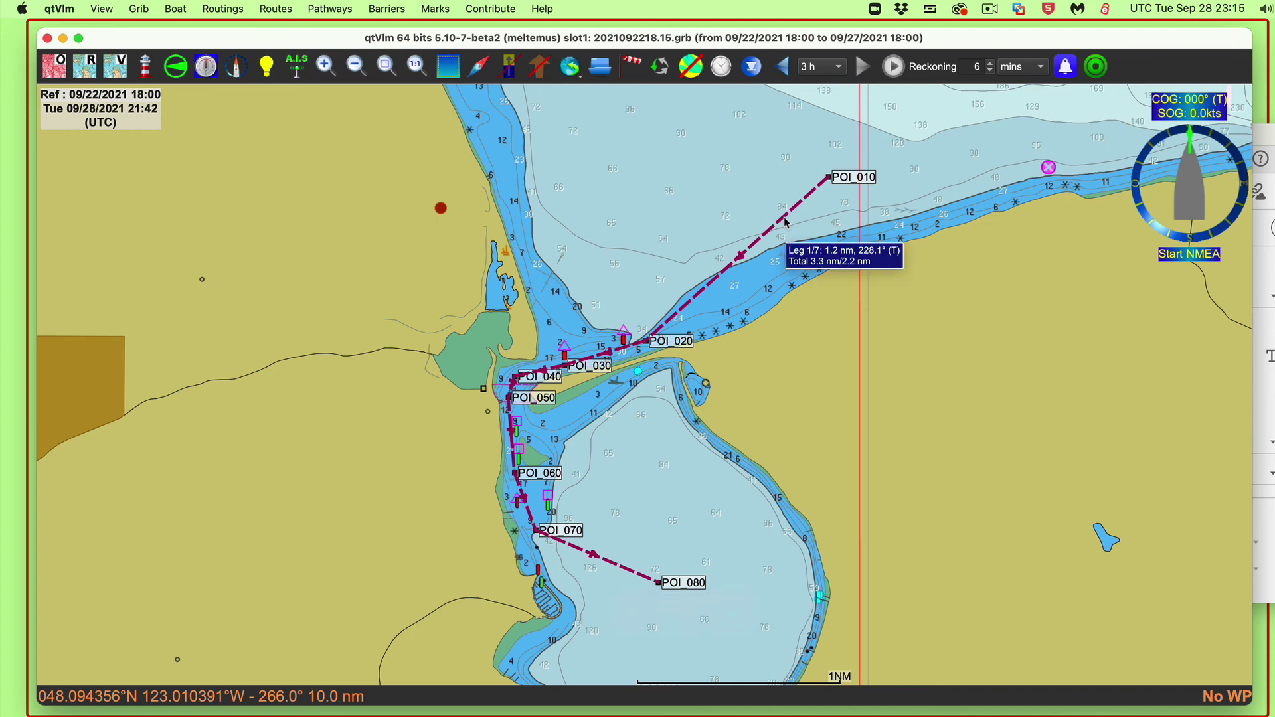